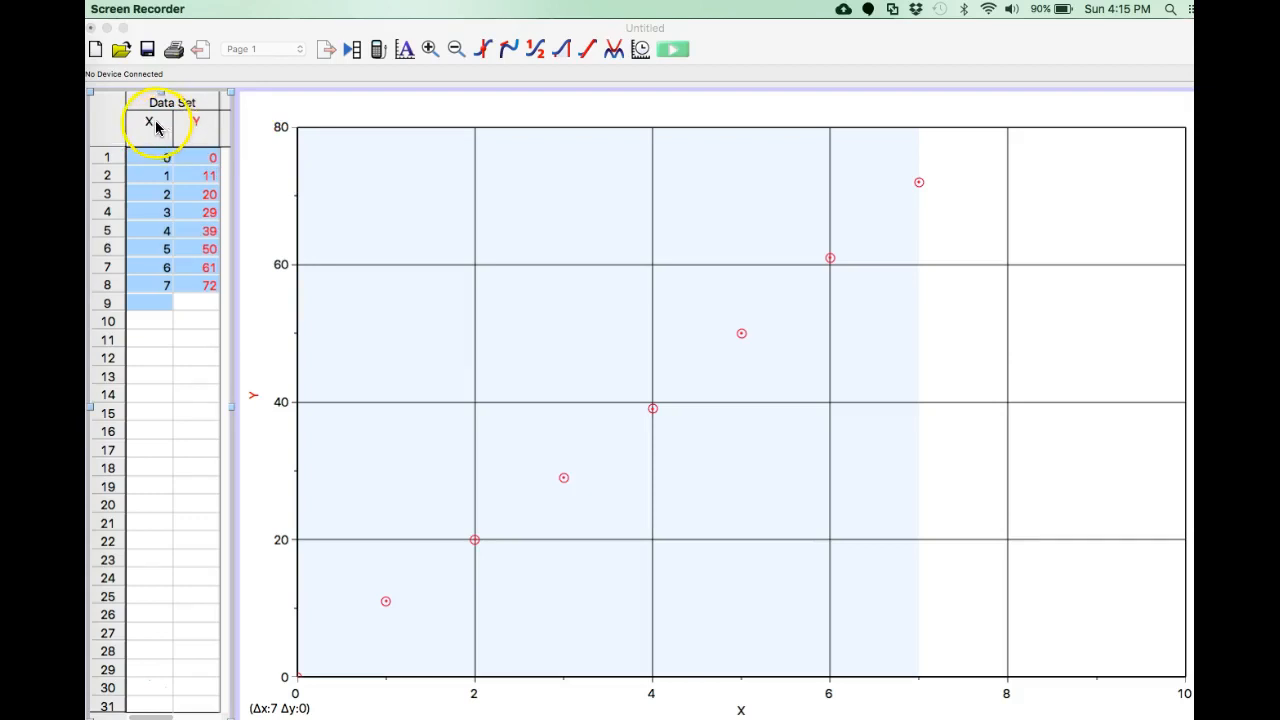
# - Rename the X column to time, with short name t and units s
pyautogui.doubleClick(155, 133)
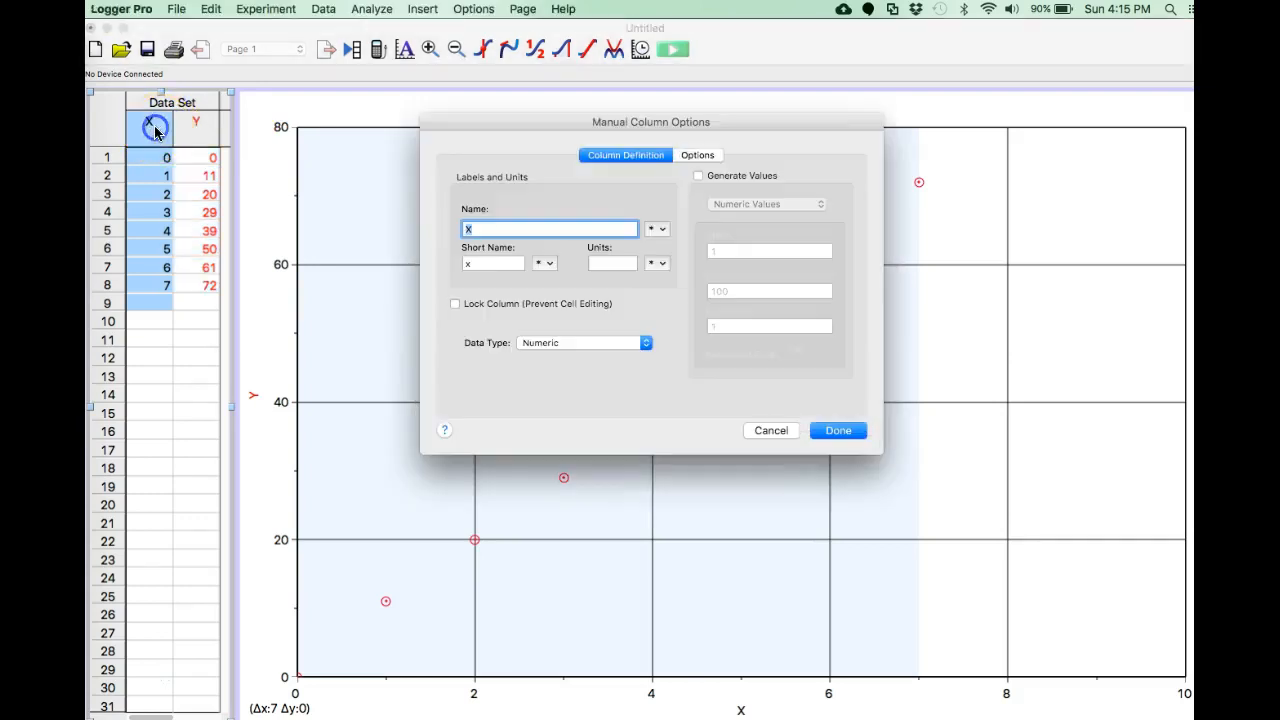
pyautogui.press('BackSpace')
pyautogui.doubleClick(478, 263)
pyautogui.write('t')
pyautogui.click(600, 264)
pyautogui.write('s')
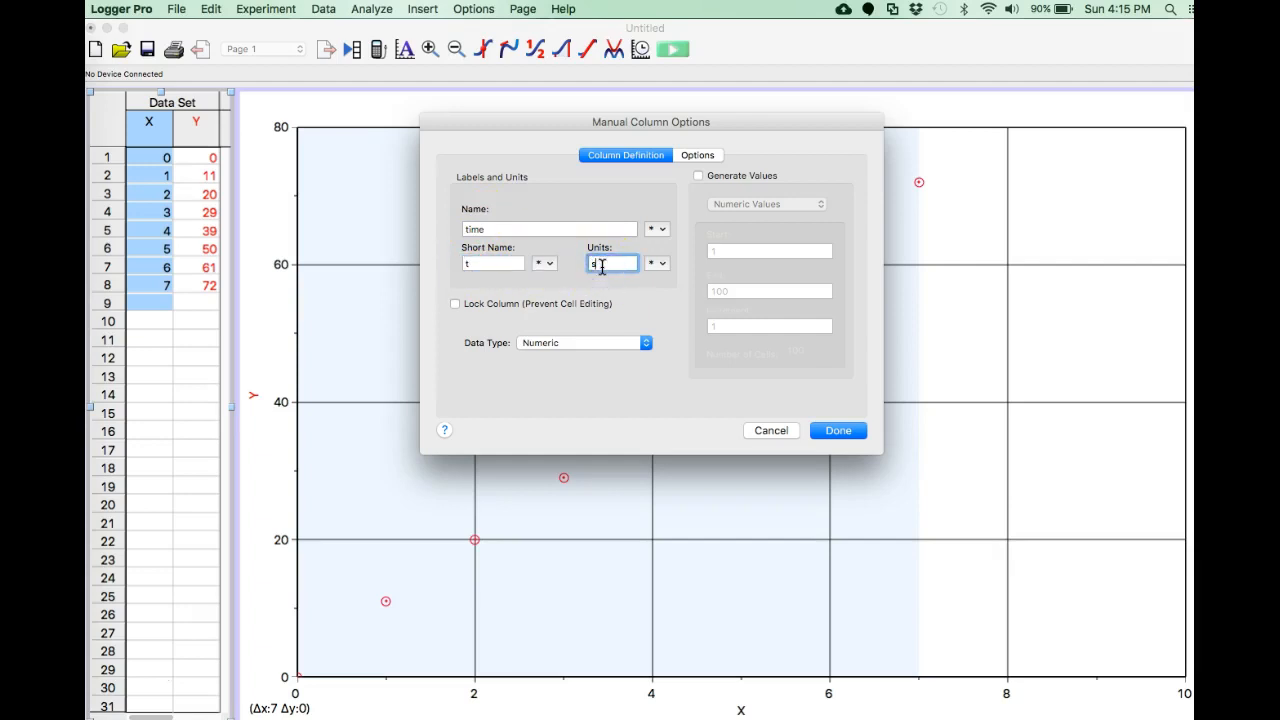
pyautogui.click(835, 433)
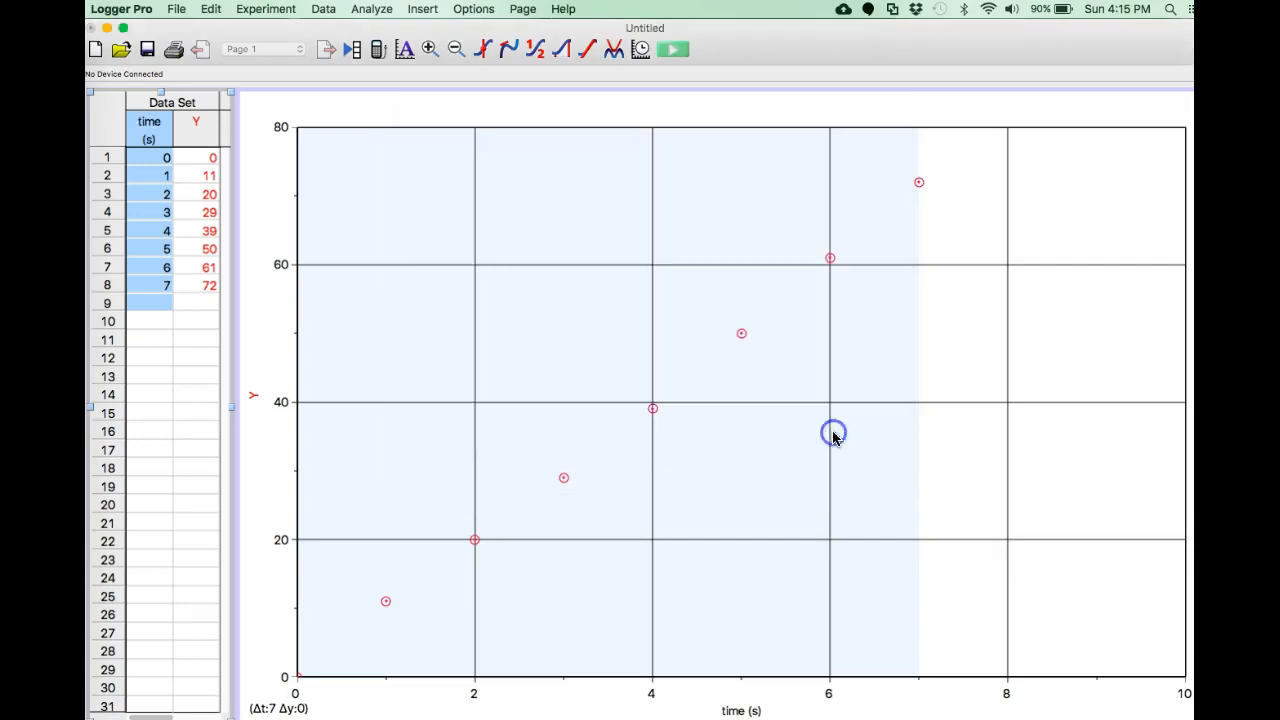
# - Rename the Y column to position, with short name pos and units cm
pyautogui.doubleClick(197, 128)
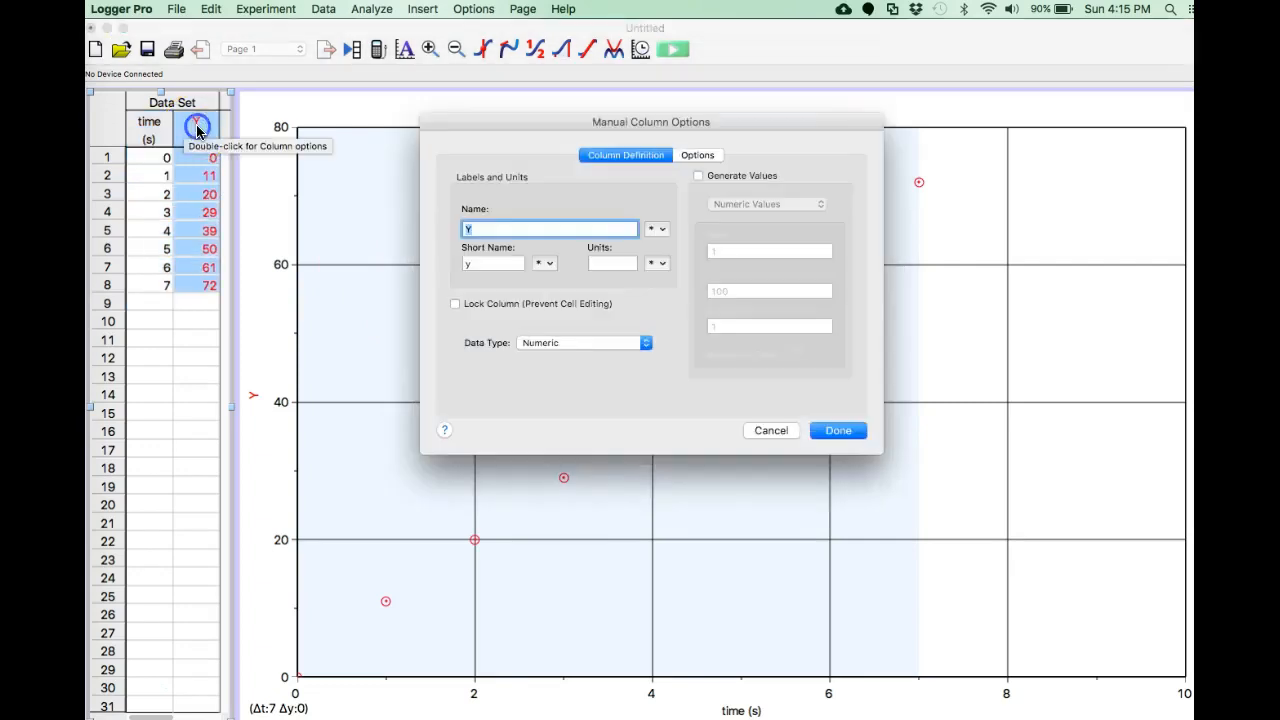
pyautogui.click(484, 263)
pyautogui.press('BackSpace')
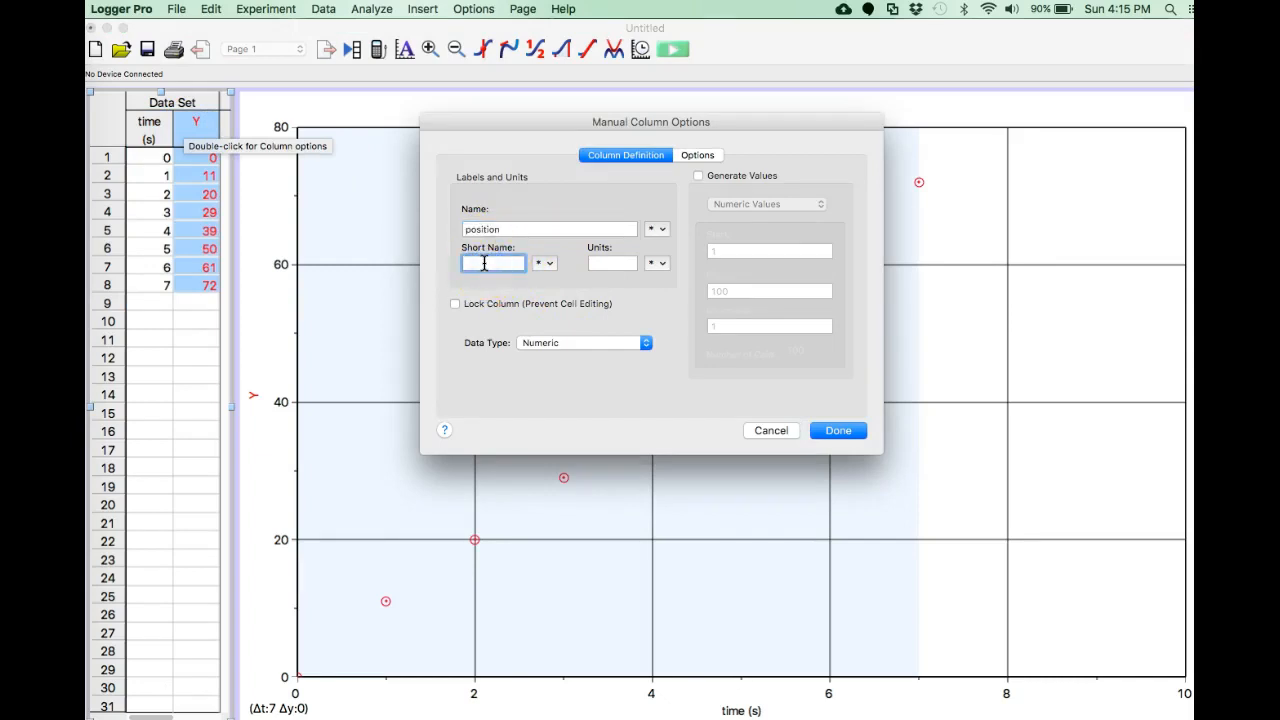
pyautogui.write('x')
pyautogui.press('BackSpace')
pyautogui.write('pos')
pyautogui.click(605, 265)
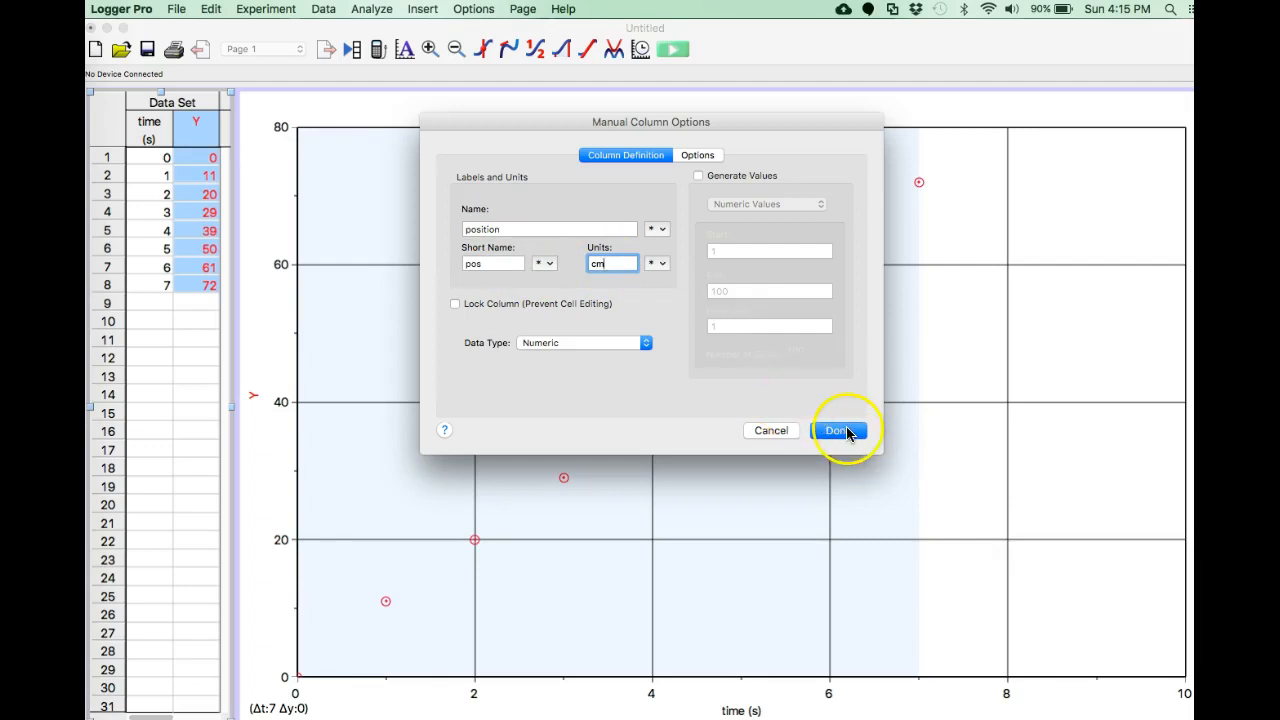
pyautogui.click(838, 431)
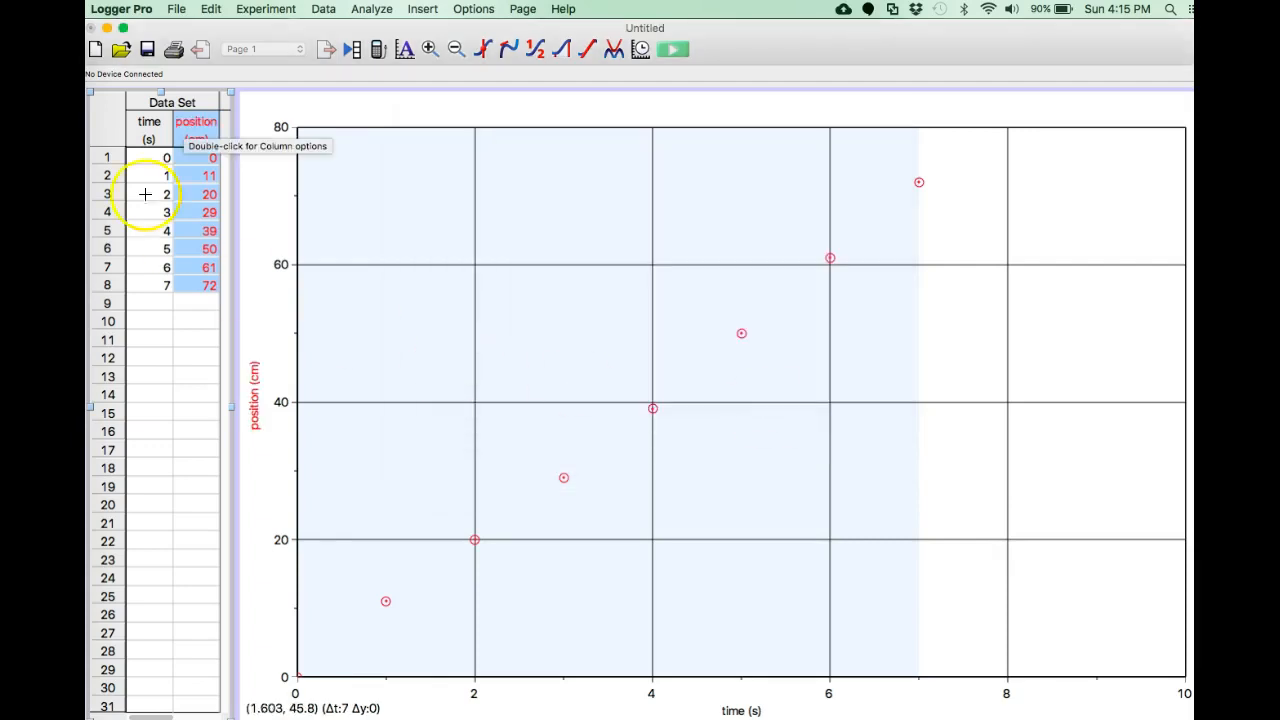
# - Rename the data set as green buggy
pyautogui.doubleClick(194, 105)
pyautogui.click(537, 218)
pyautogui.press('BackSpace')
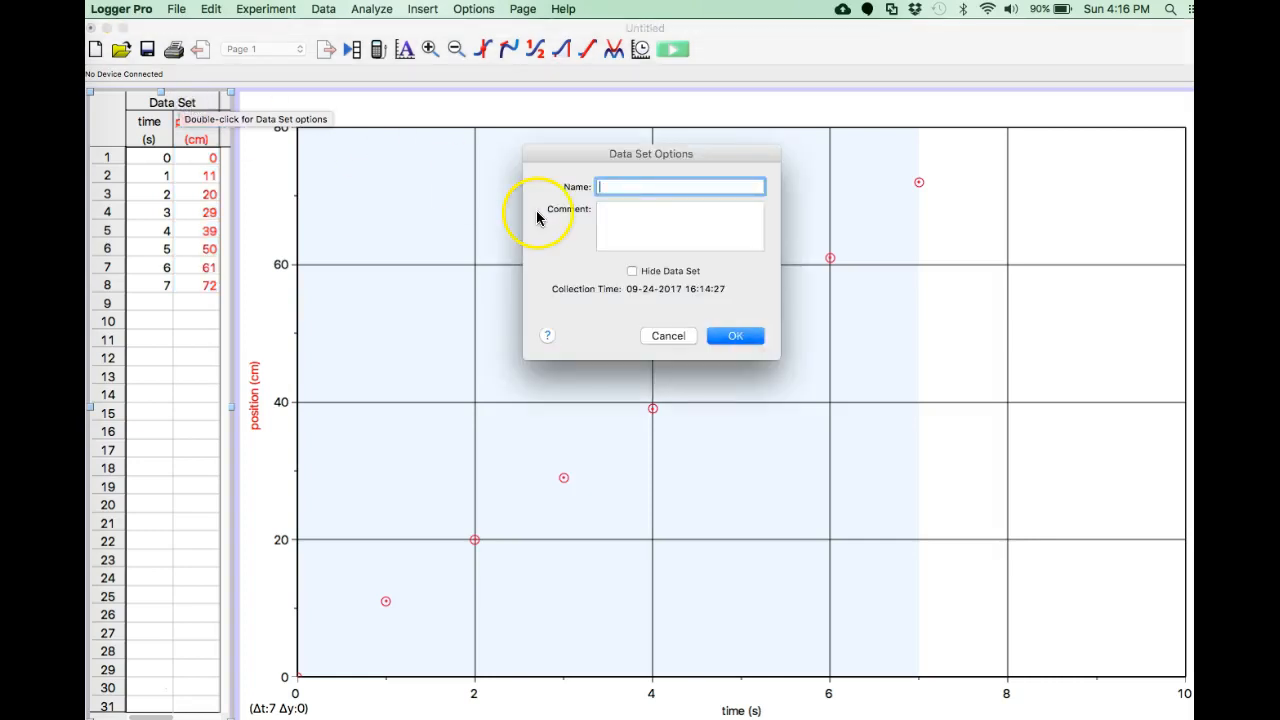
pyautogui.write('green buggy')
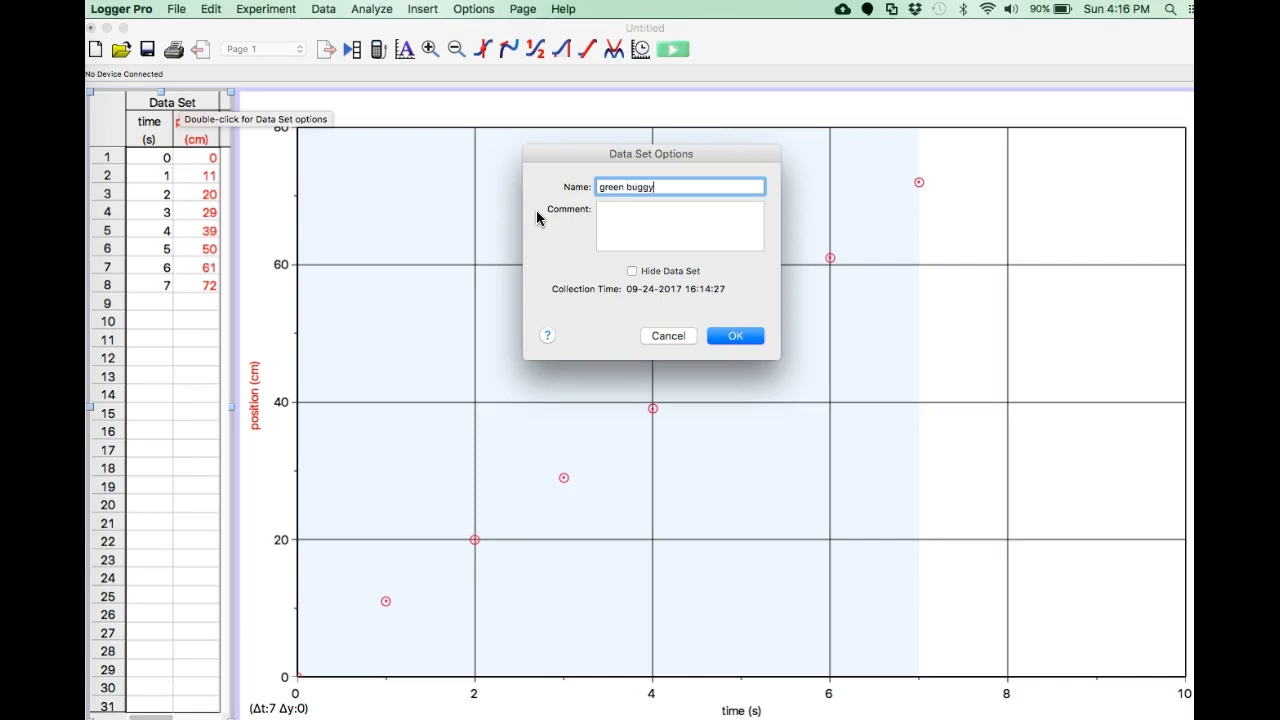
pyautogui.click(735, 336)
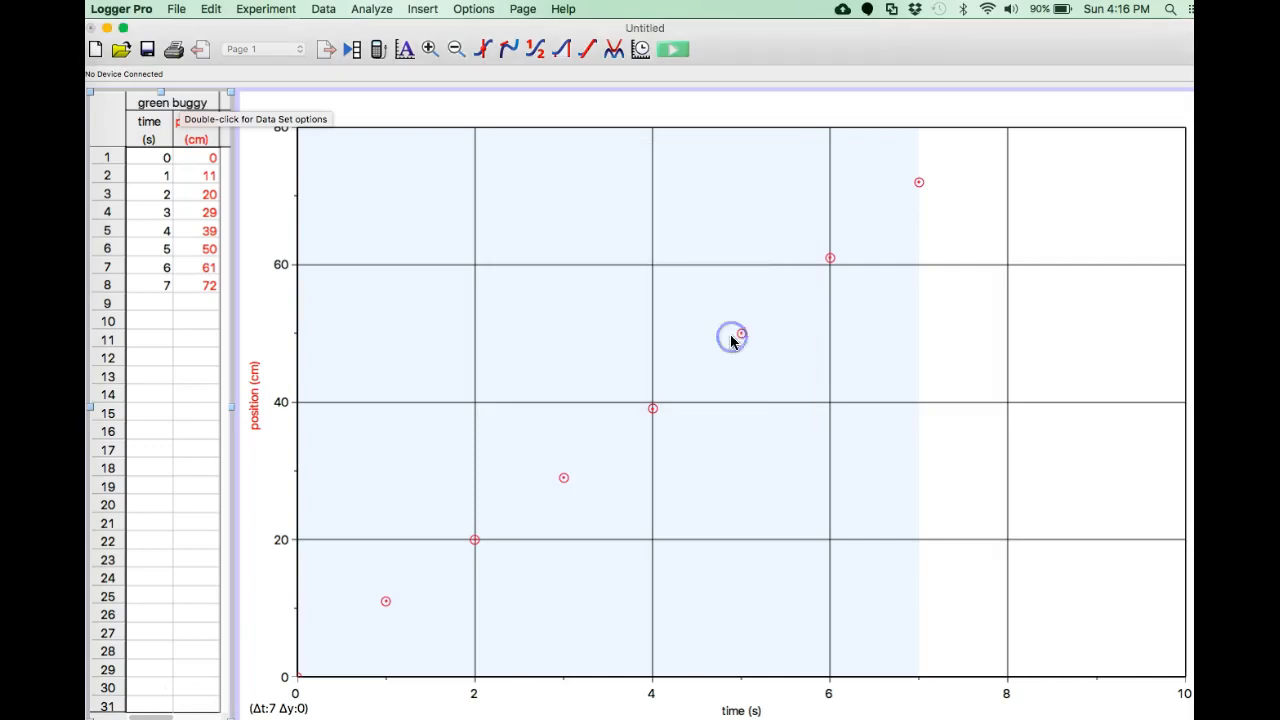
pyautogui.click(126, 686)
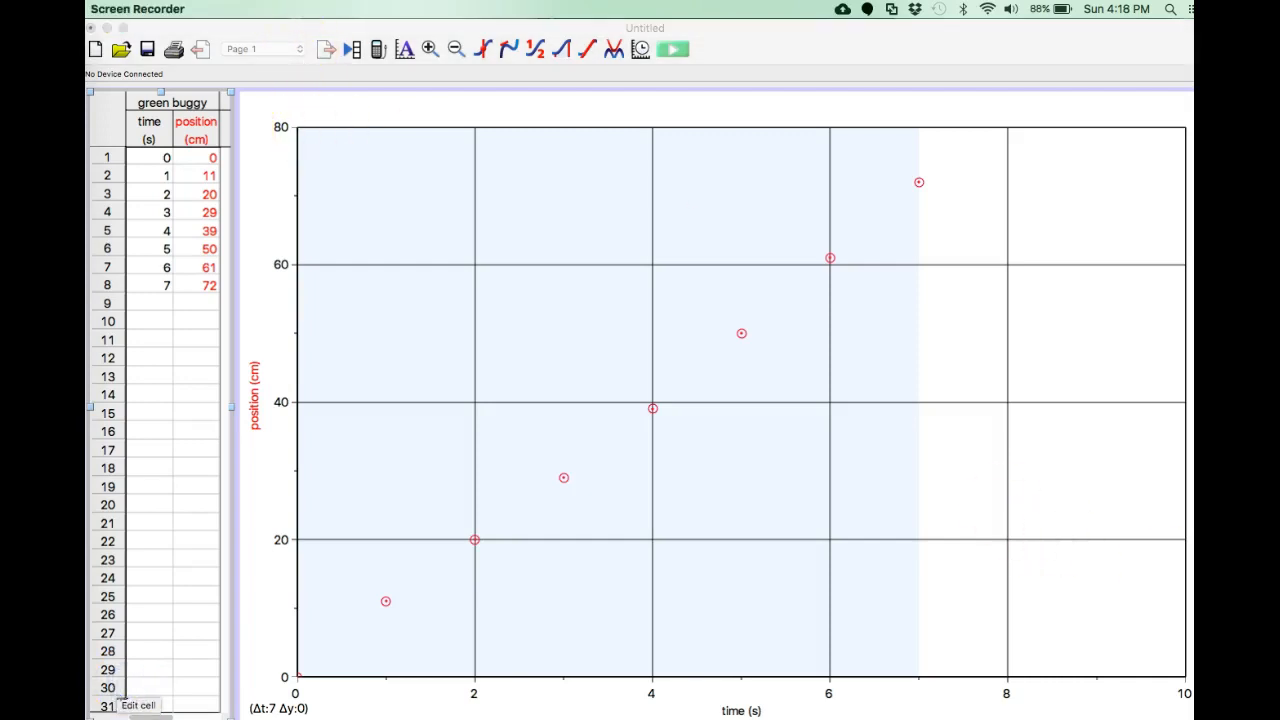
pyautogui.click(1143, 700)
pyautogui.click(631, 398)
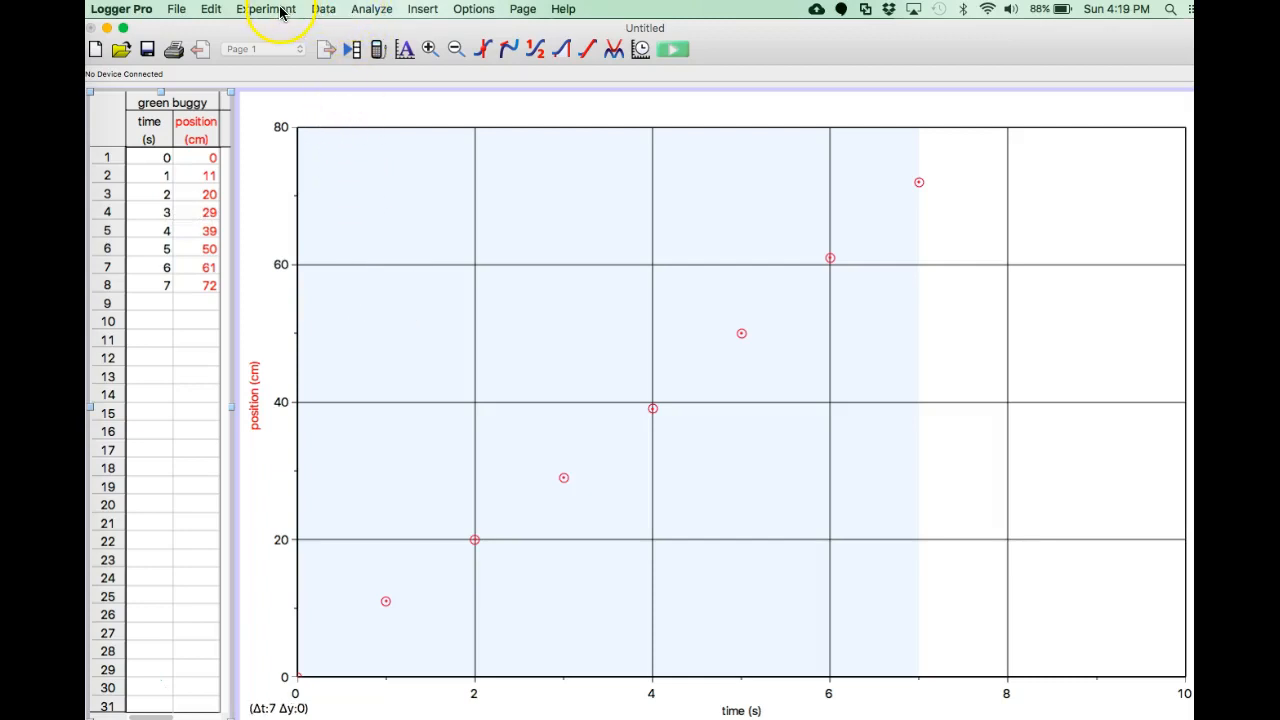
pyautogui.click(323, 12)
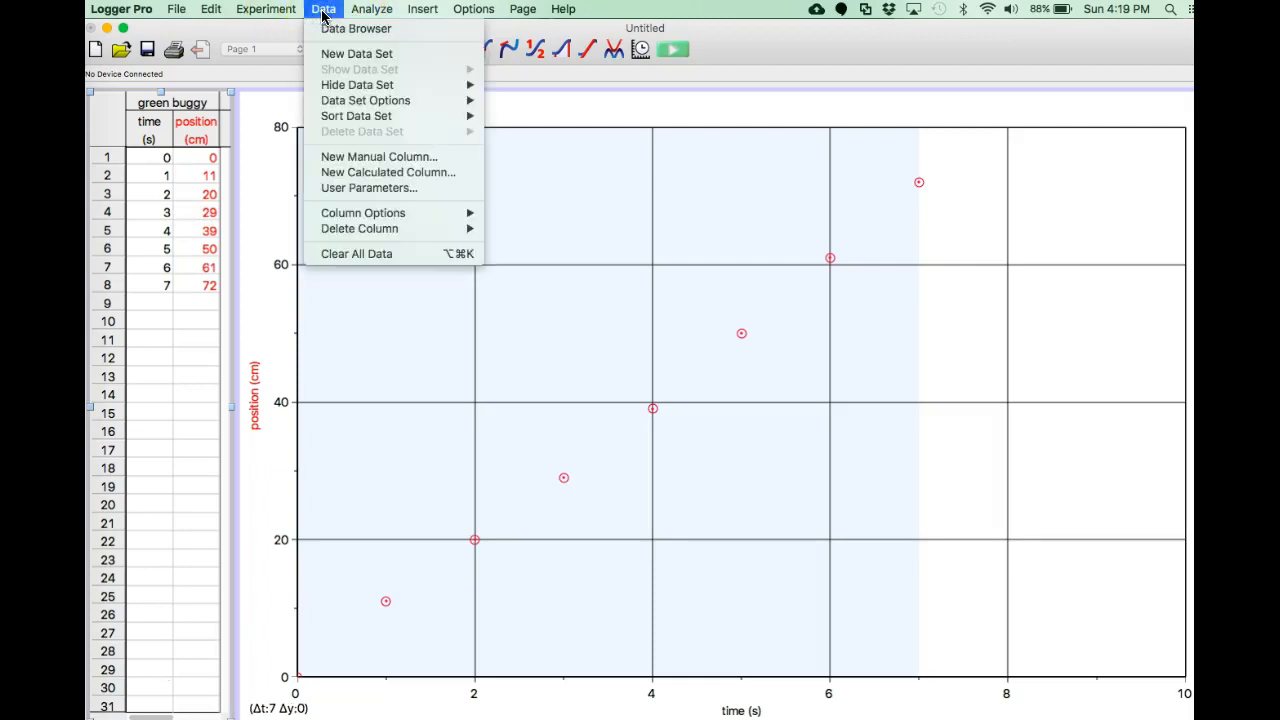
pyautogui.click(360, 158)
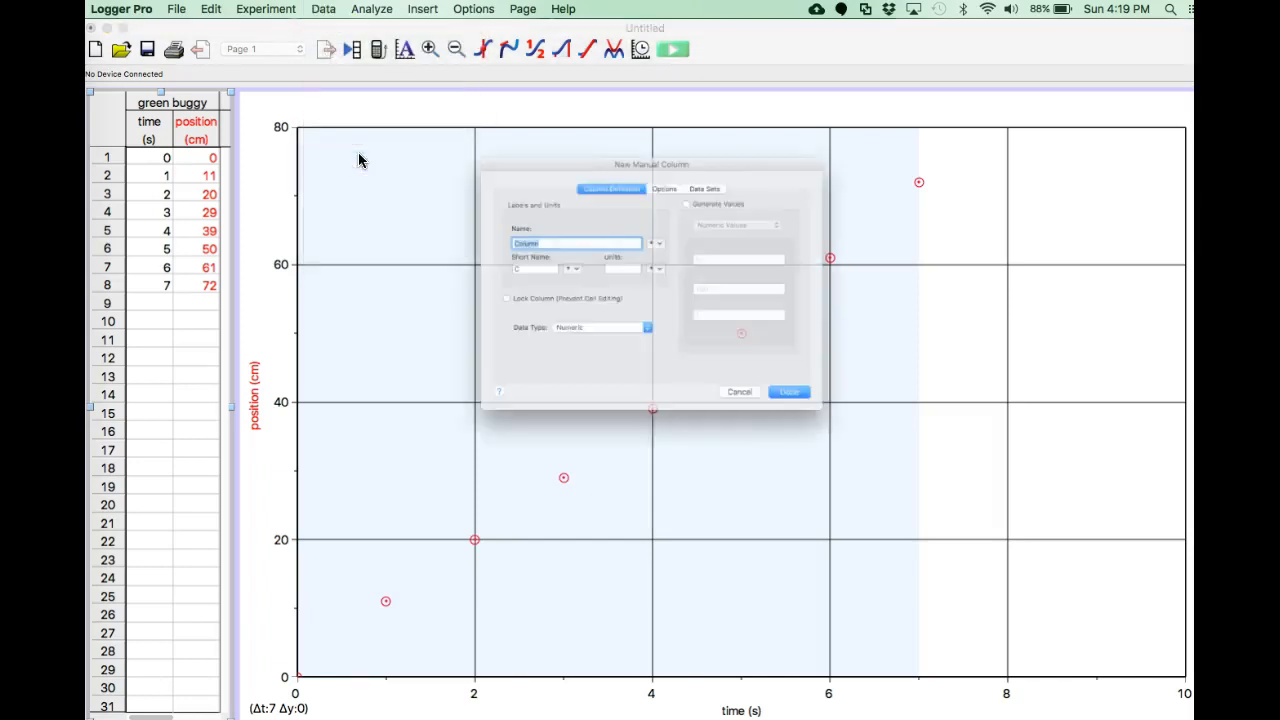
pyautogui.click(477, 233)
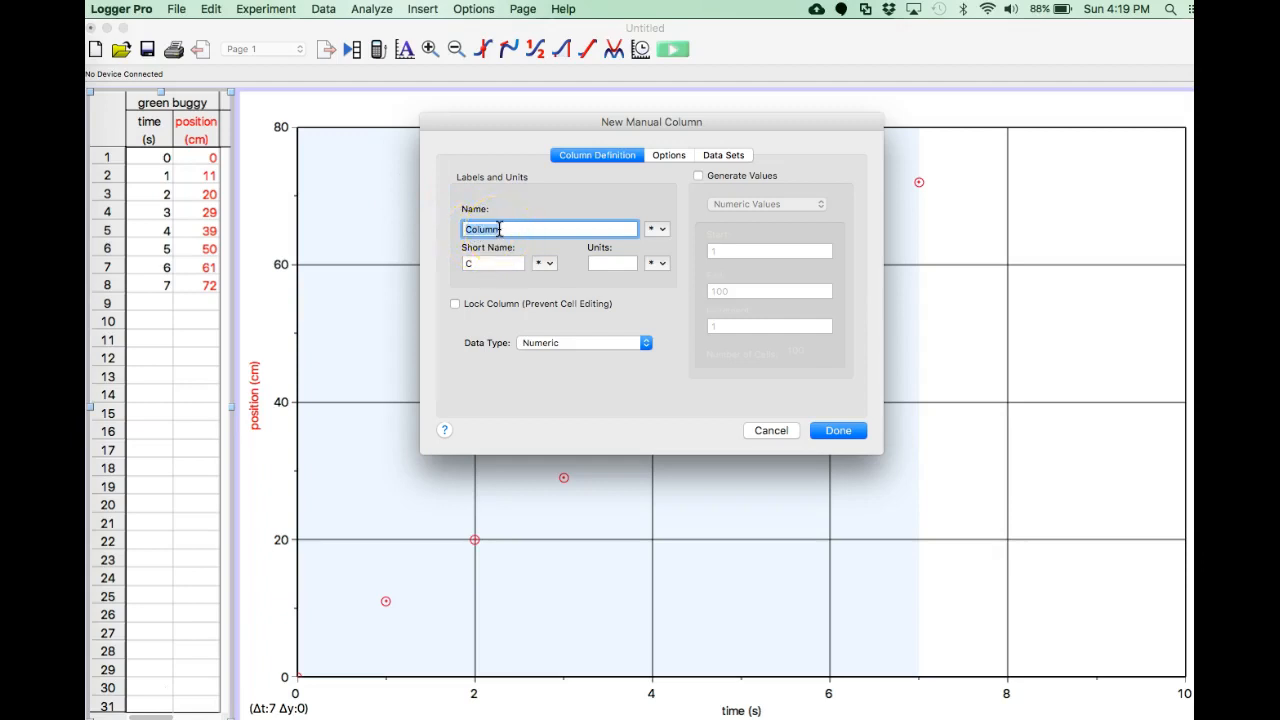
pyautogui.press('Escape')
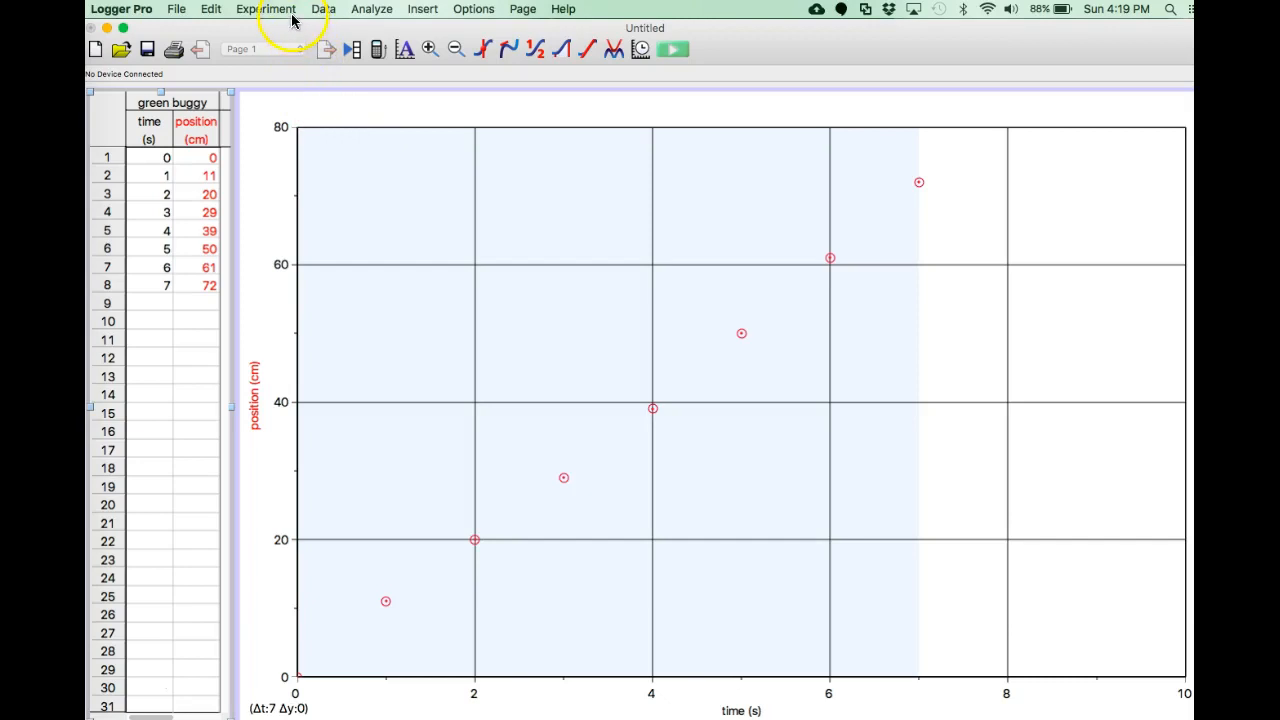
# - Add a new data set alongside the green buggy data
pyautogui.click(323, 10)
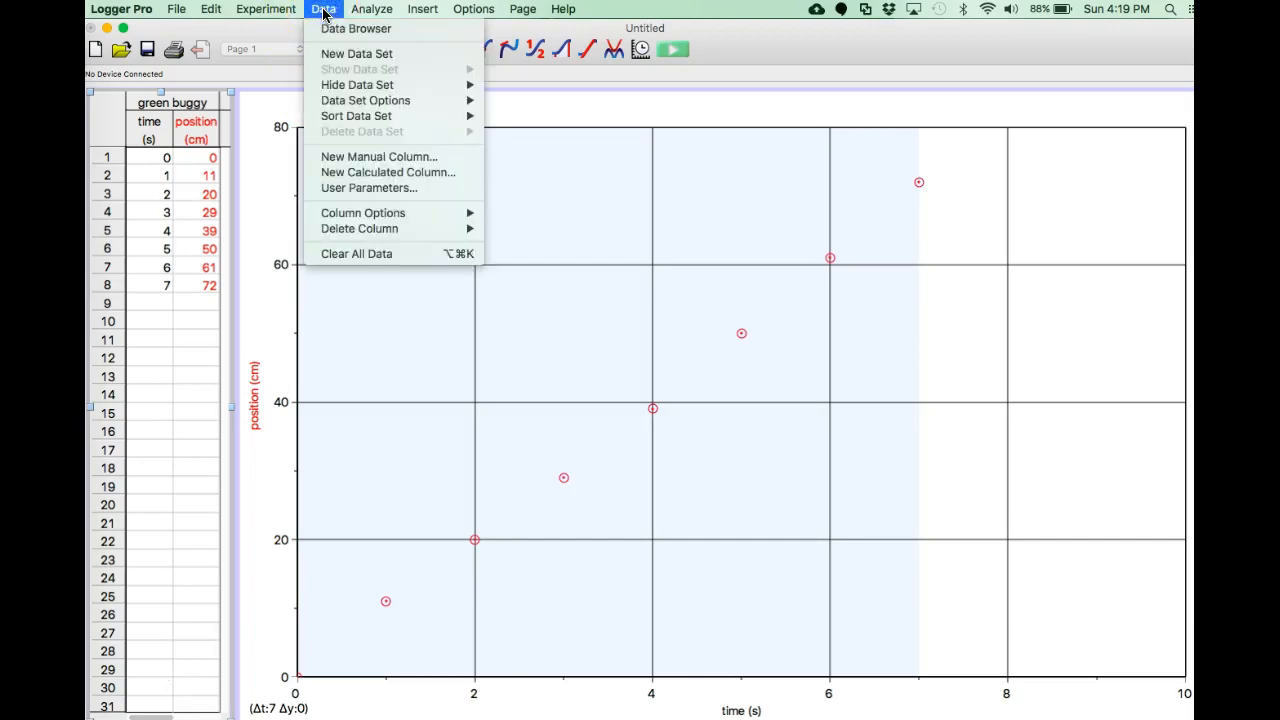
pyautogui.moveTo(348, 118)
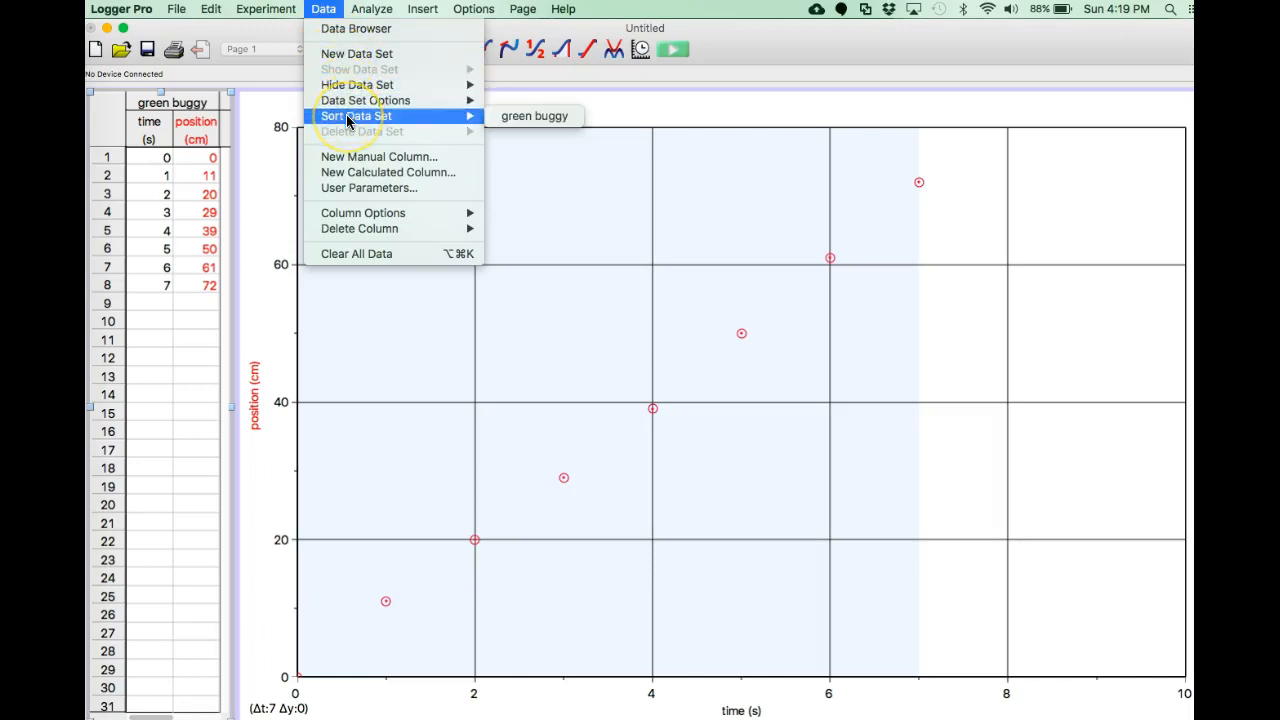
pyautogui.click(350, 54)
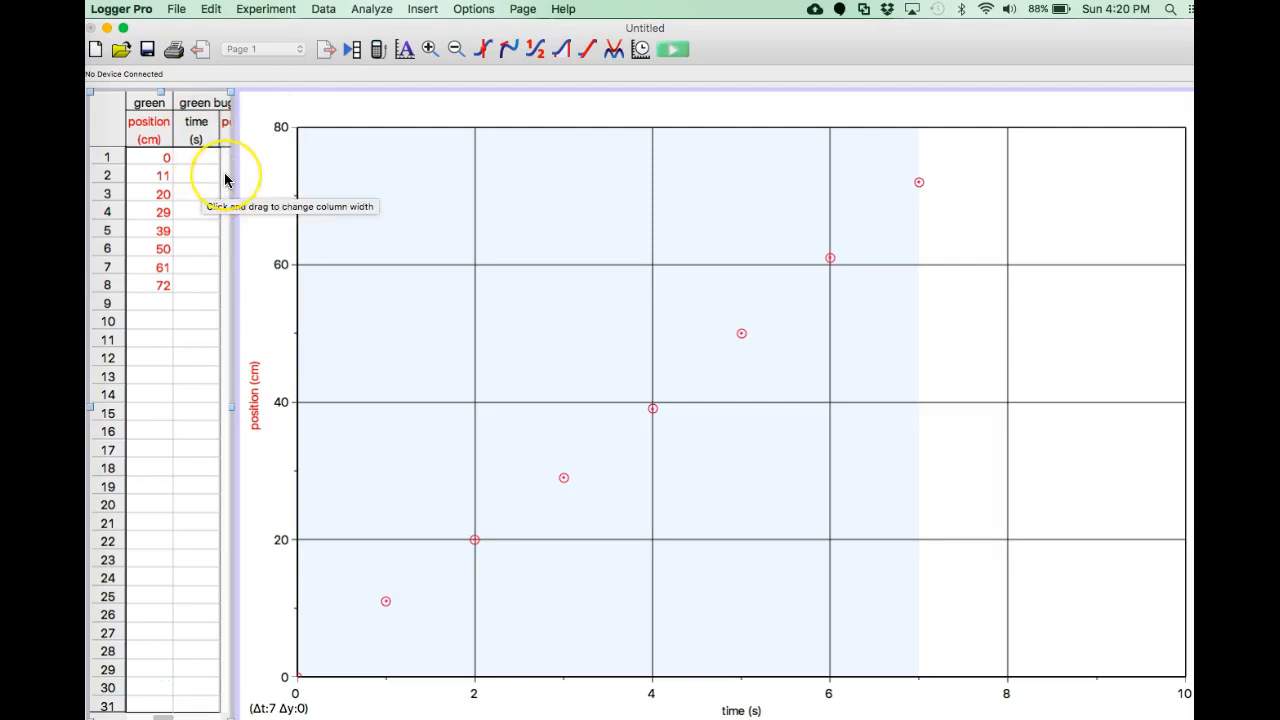
# - Rename the new, empty data set as purple buggy
pyautogui.click(212, 122)
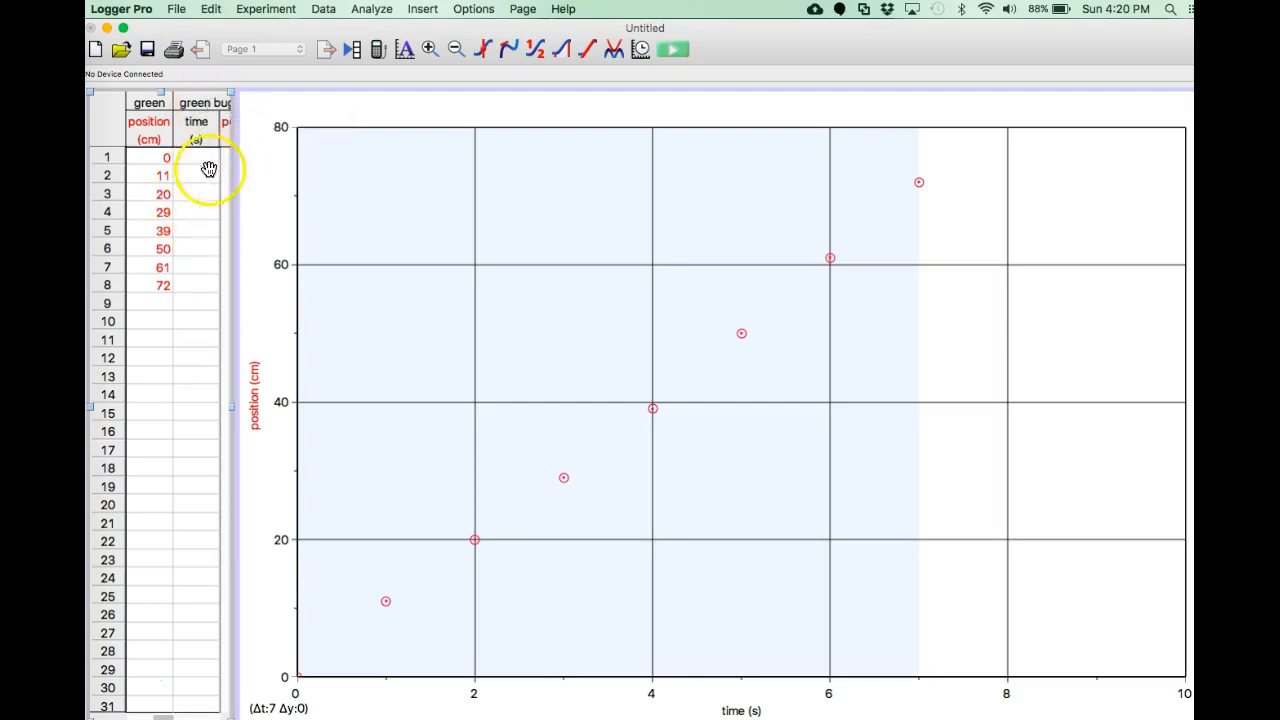
pyautogui.click(166, 716)
pyautogui.moveTo(168, 716); pyautogui.dragTo(180, 716)
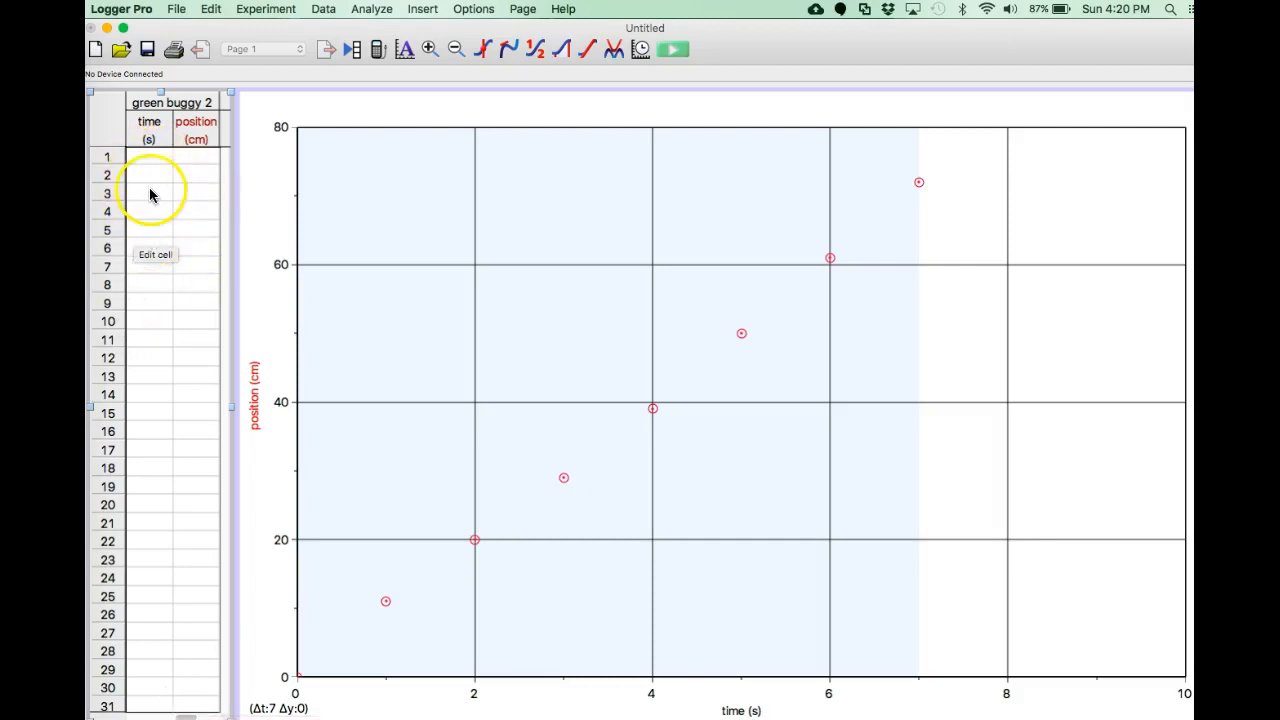
pyautogui.doubleClick(195, 107)
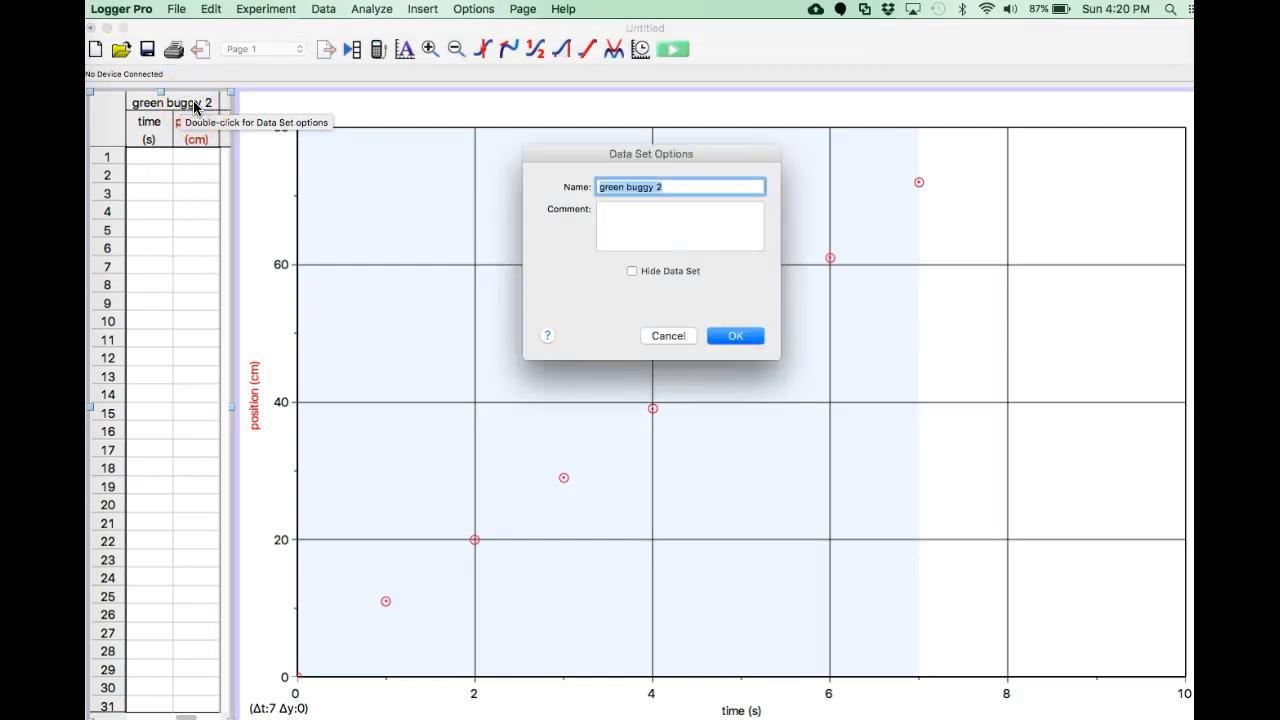
pyautogui.click(672, 186)
pyautogui.press('BackSpace')
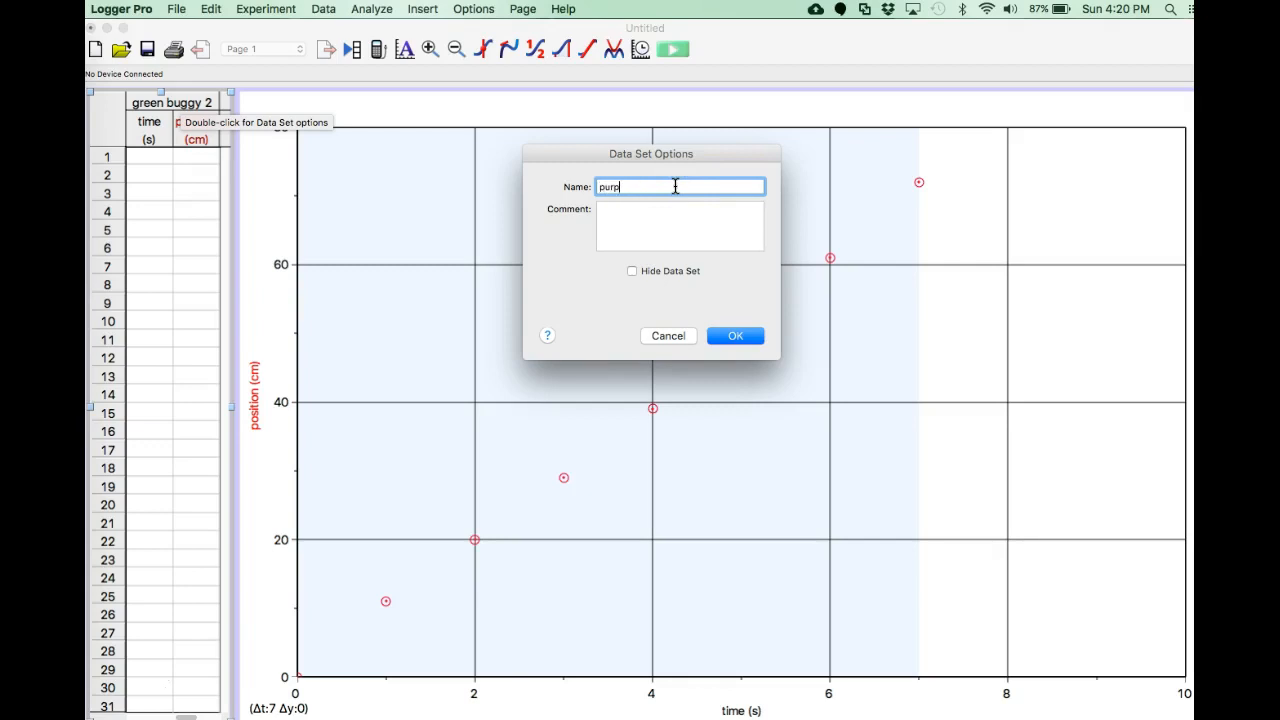
pyautogui.write('purple buggy')
pyautogui.click(738, 338)
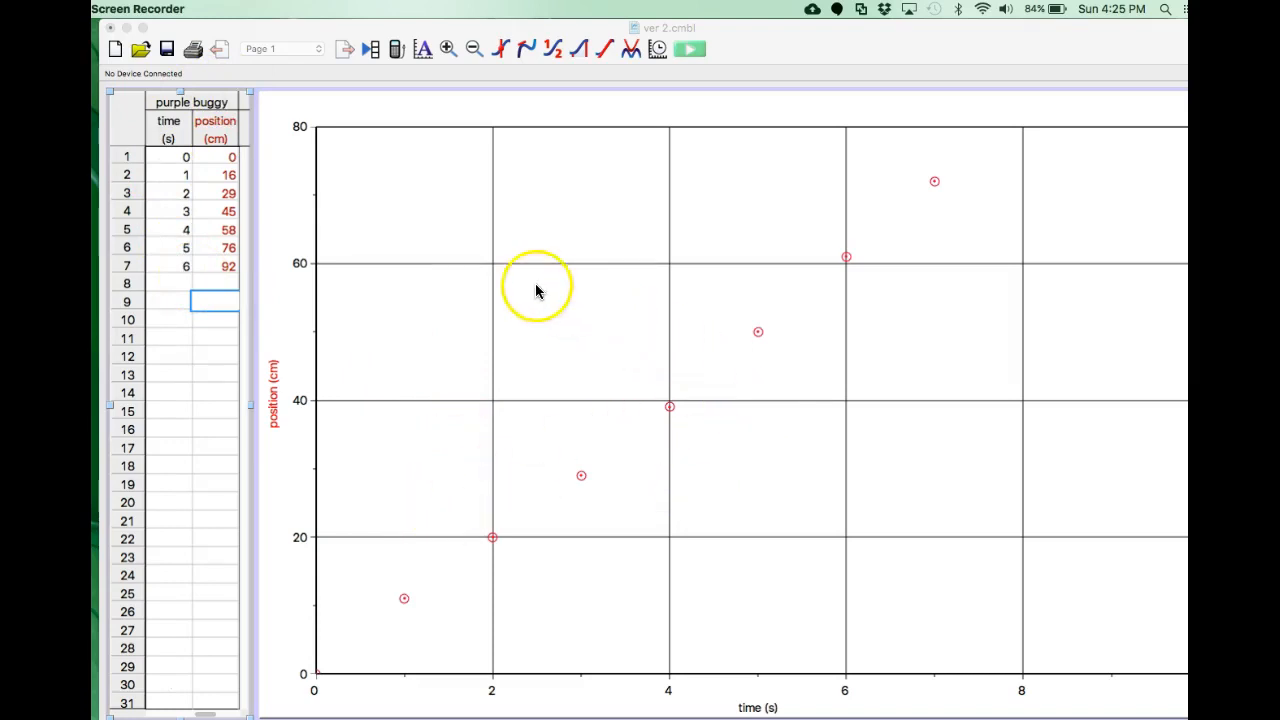
# - Add the purple buggy's position column to the graph's Y-axis, keeping the green buggy's position plotted
pyautogui.doubleClick(427, 229)
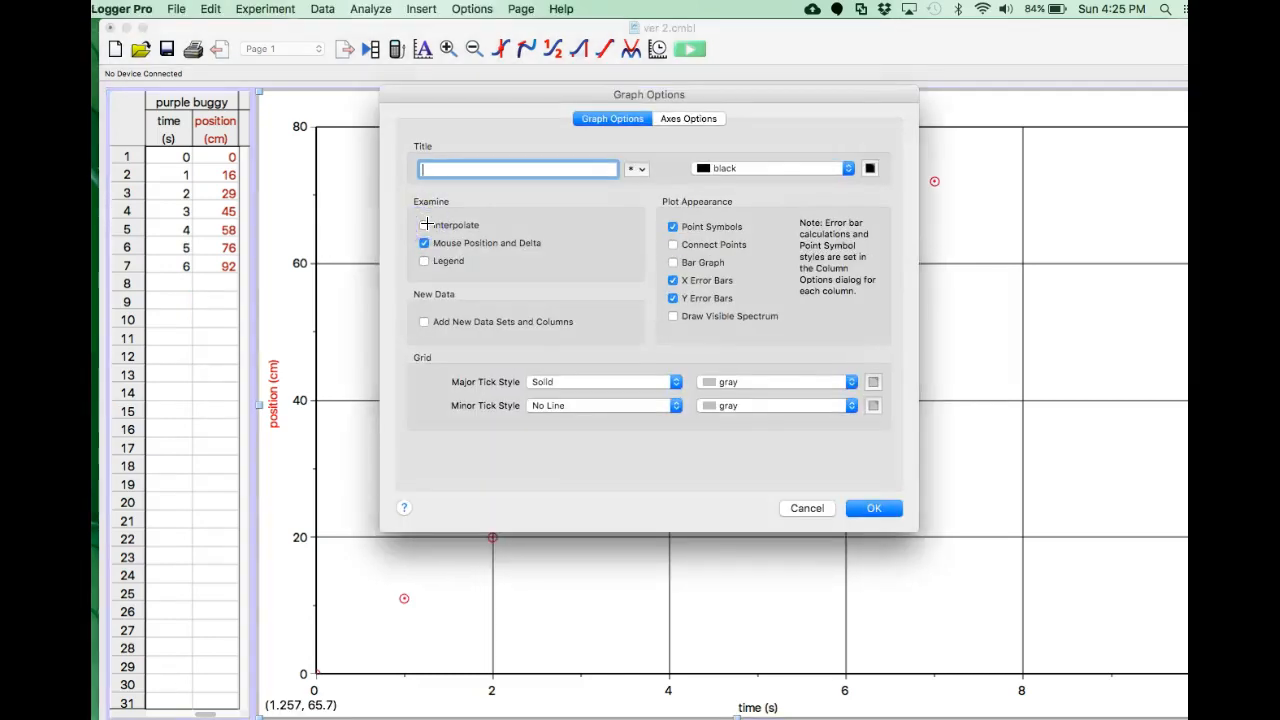
pyautogui.press('Escape')
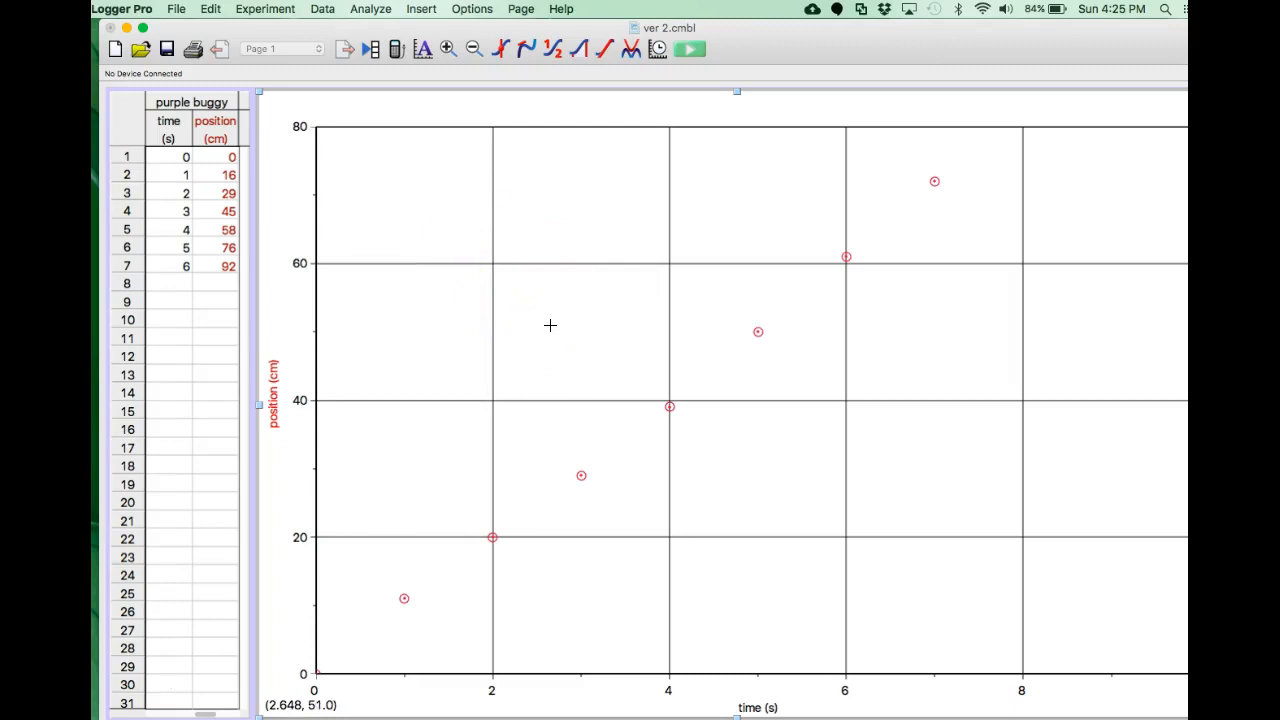
pyautogui.doubleClick(550, 325)
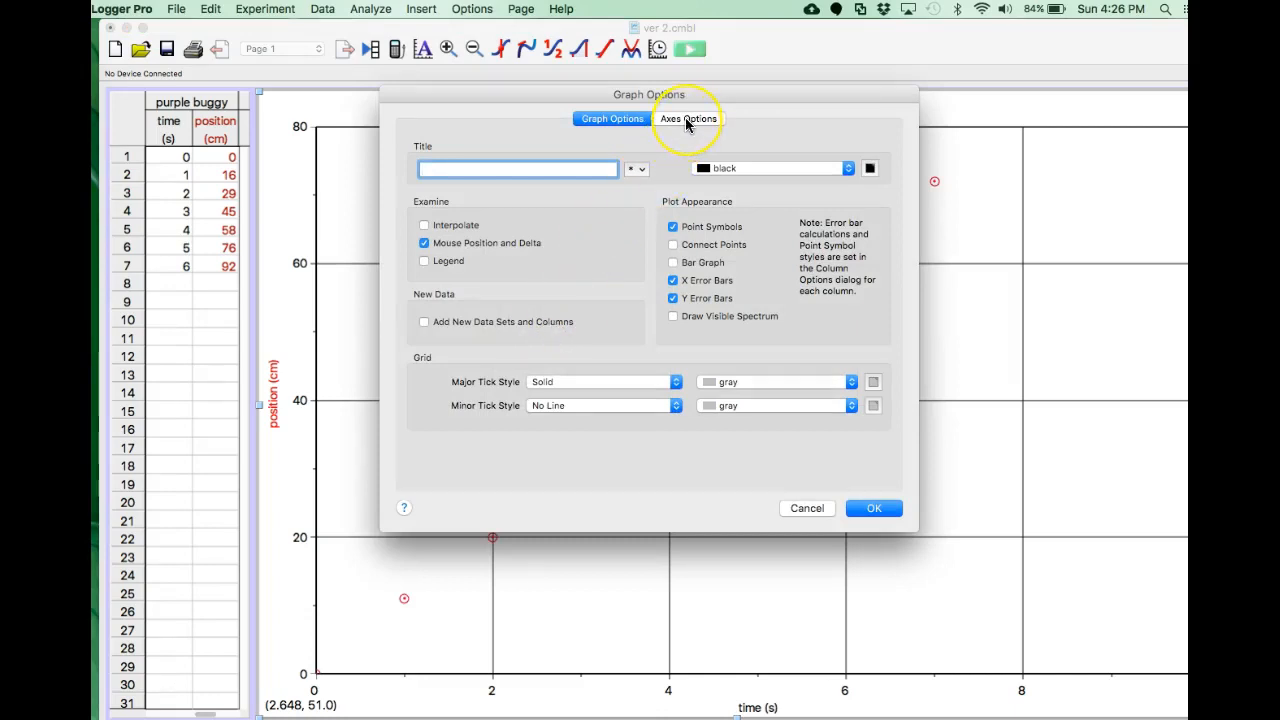
pyautogui.click(687, 119)
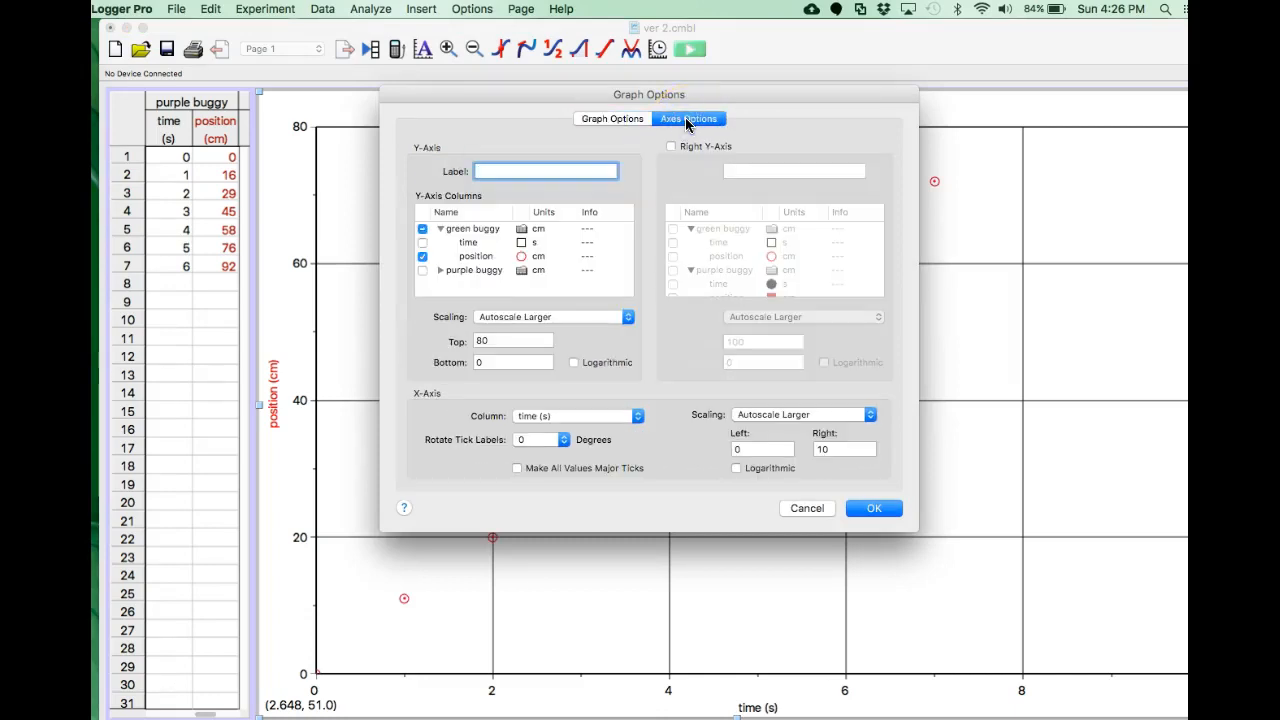
pyautogui.click(440, 271)
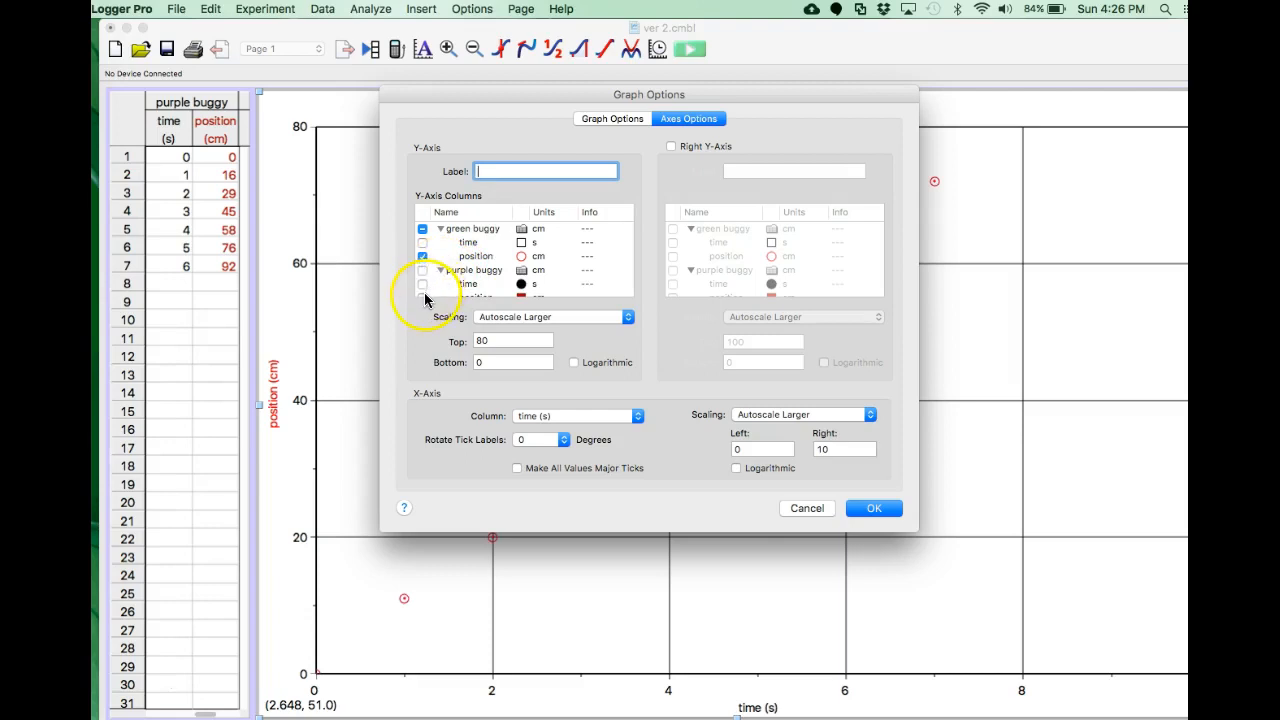
pyautogui.scroll(-1, 455, 283)
pyautogui.scroll(-1, 455, 283)
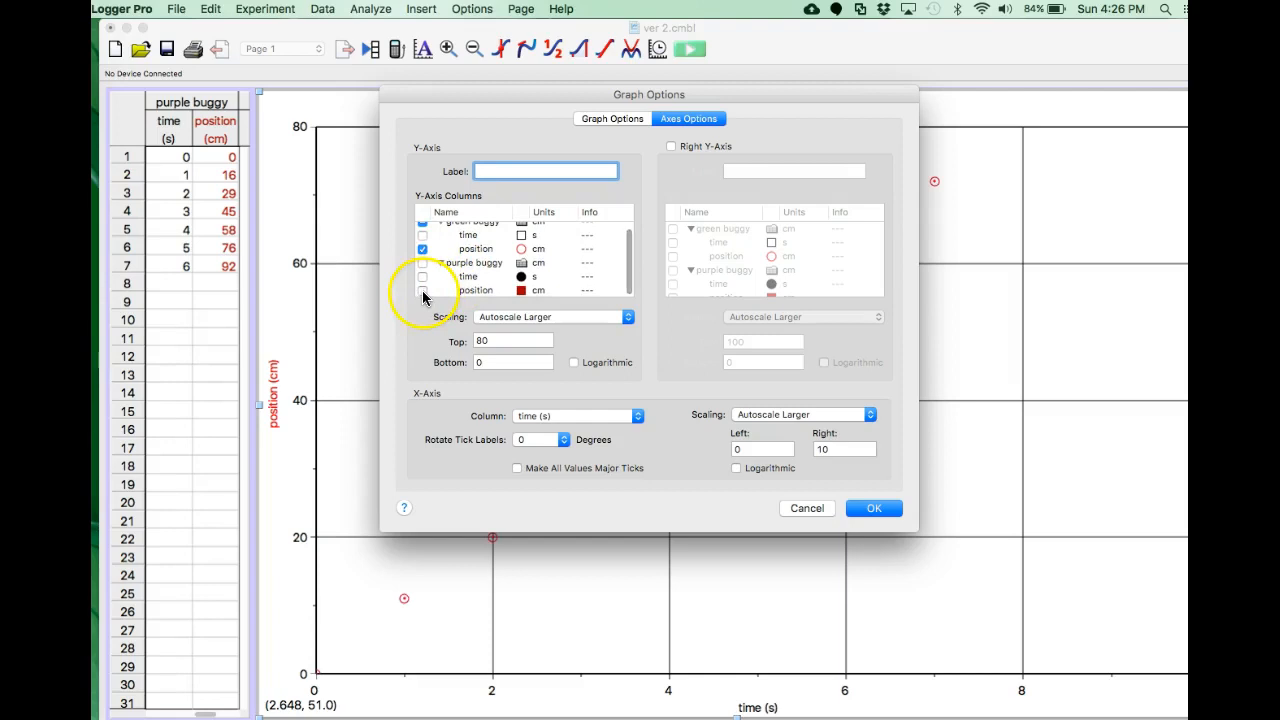
pyautogui.click(422, 289)
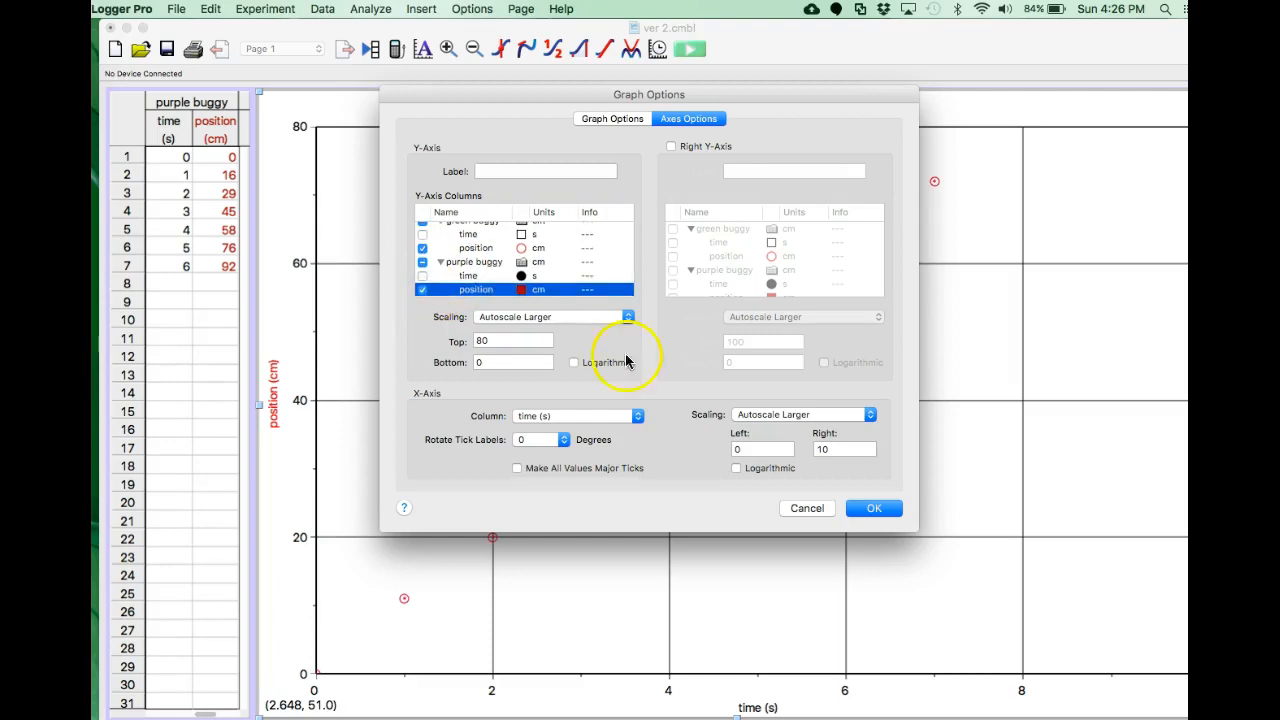
pyautogui.click(884, 511)
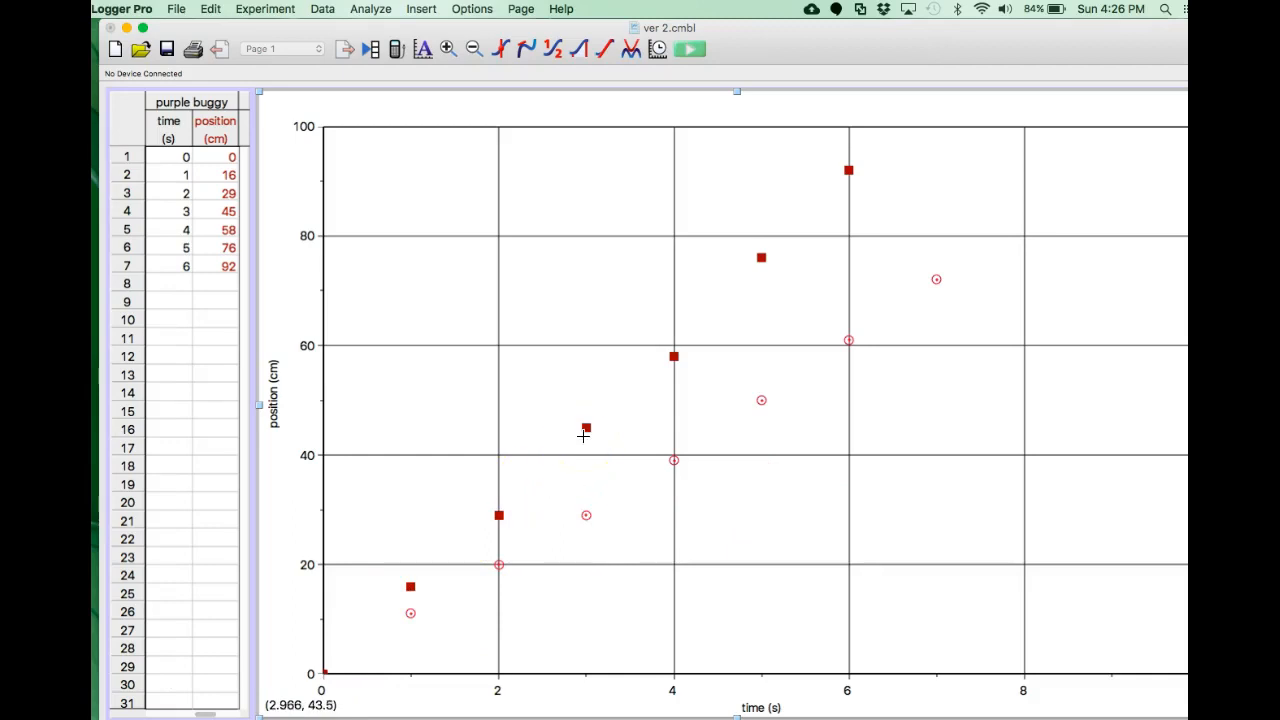
# - Change the green buggy's position points to filled circles in hunter green
pyautogui.doubleClick(762, 400)
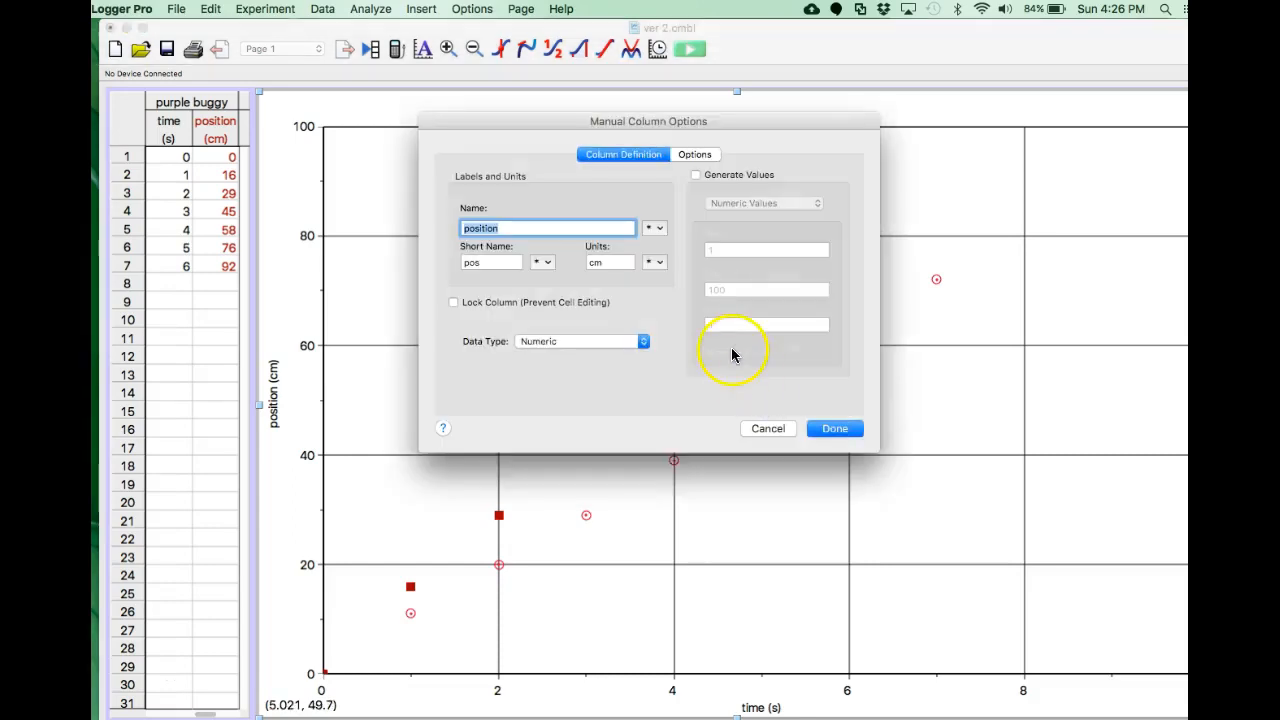
pyautogui.click(691, 156)
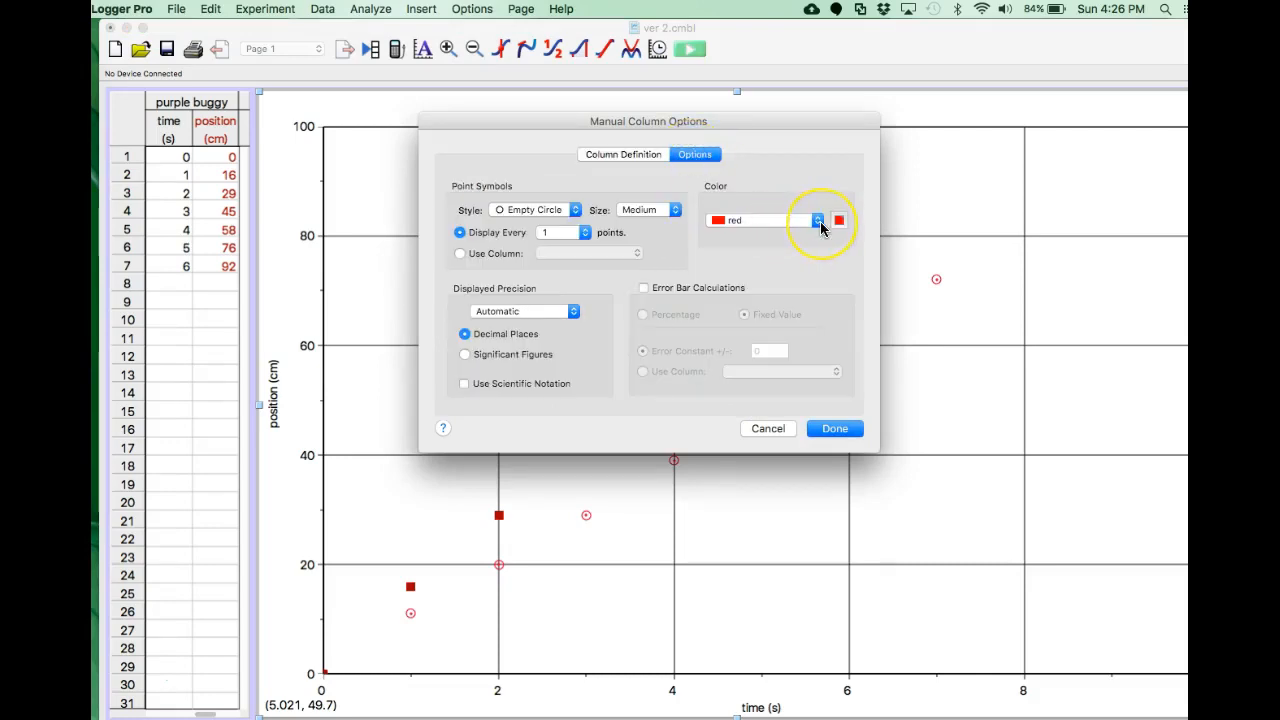
pyautogui.click(576, 212)
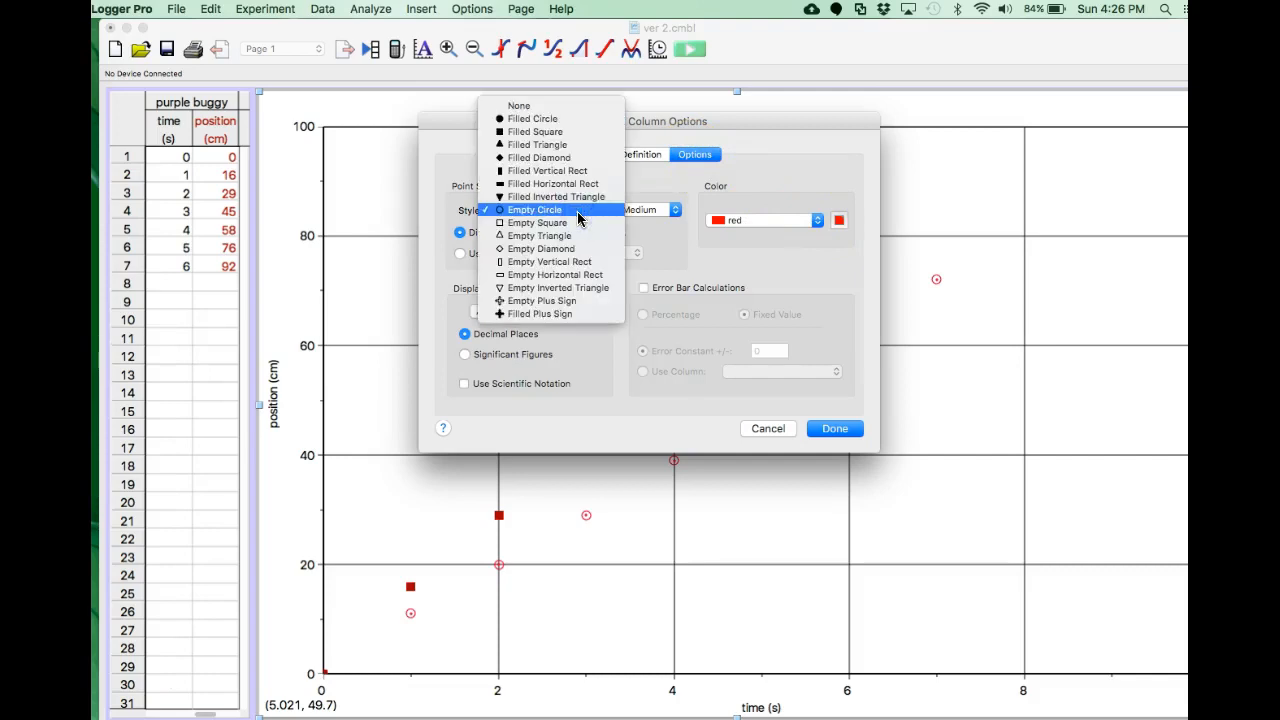
pyautogui.click(543, 120)
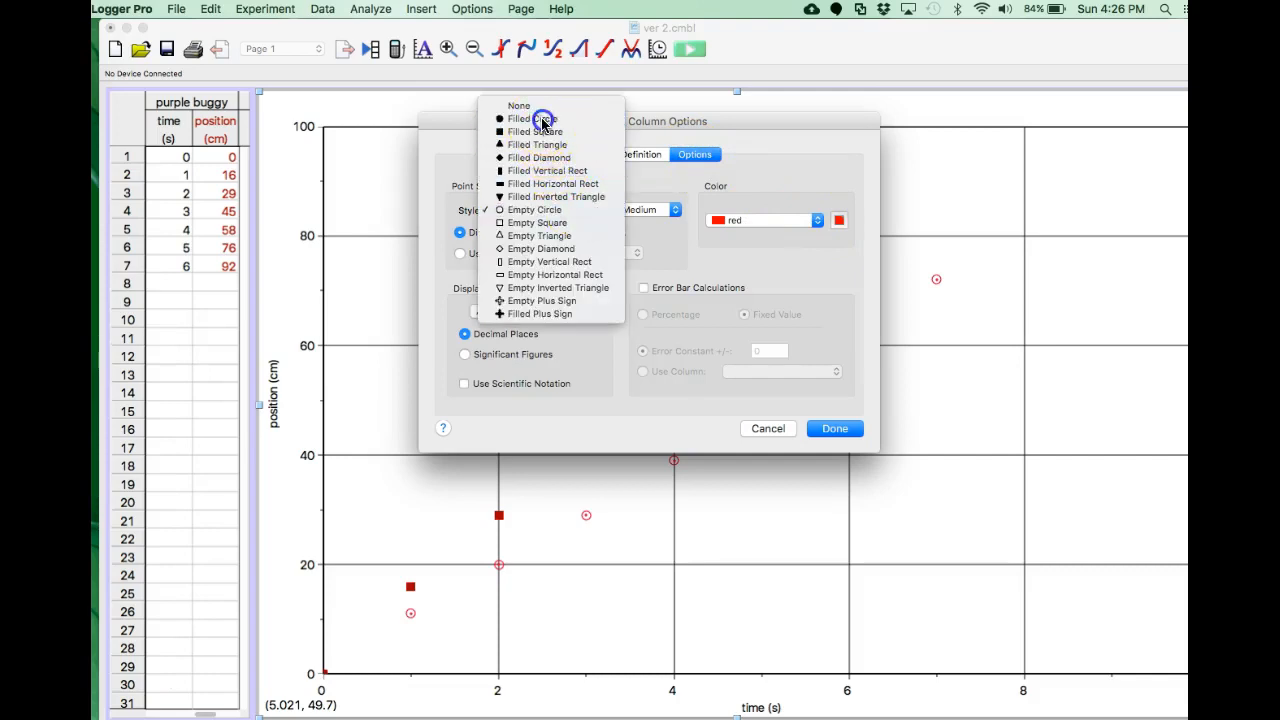
pyautogui.click(817, 222)
pyautogui.click(722, 420)
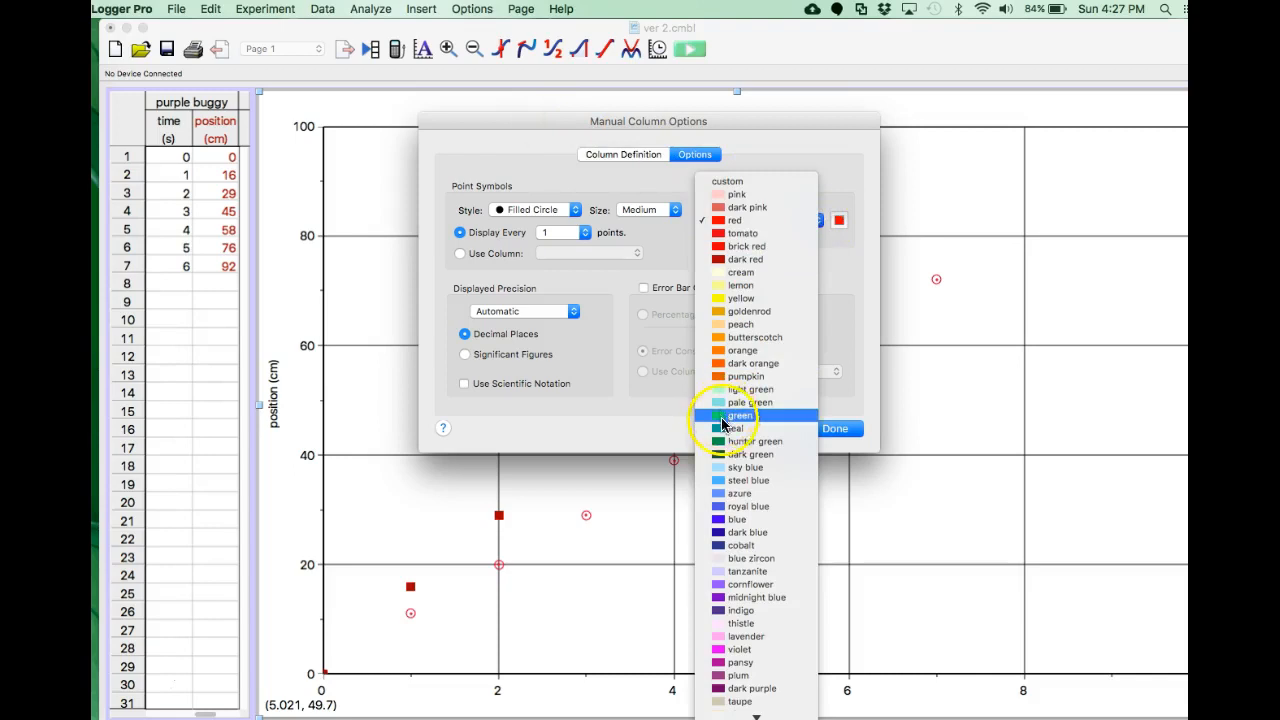
pyautogui.click(723, 441)
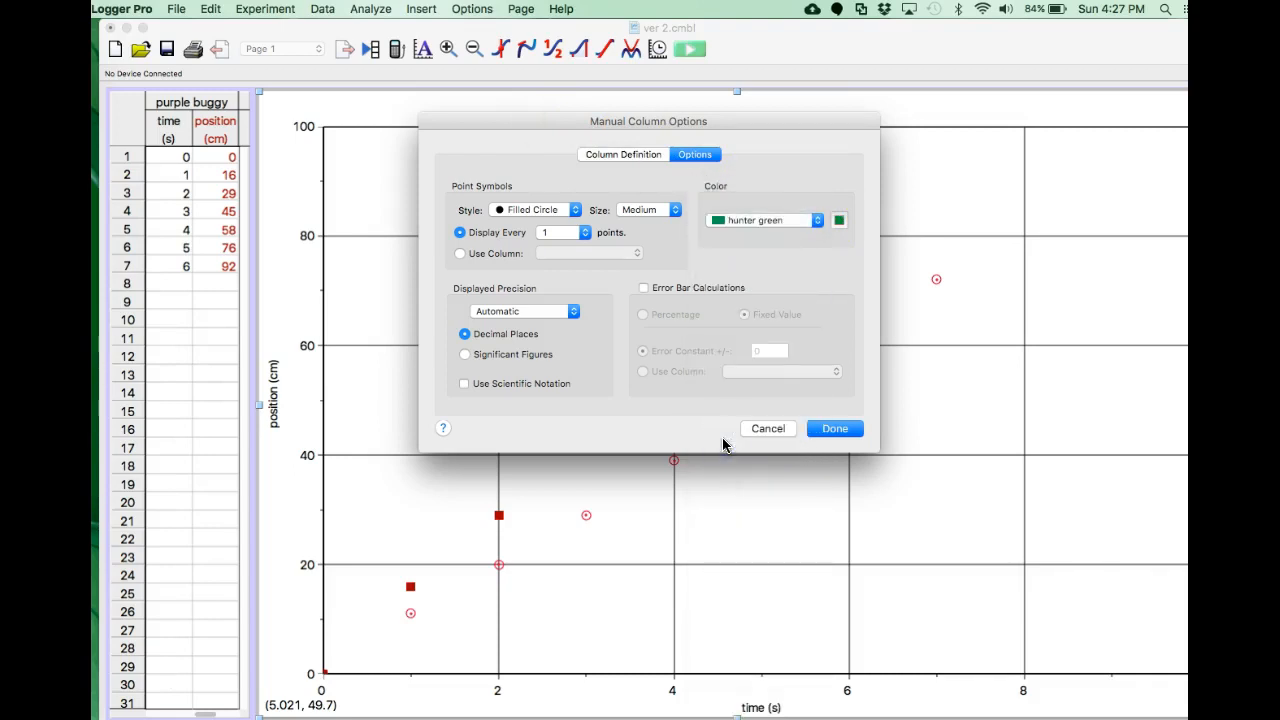
pyautogui.press('Return')
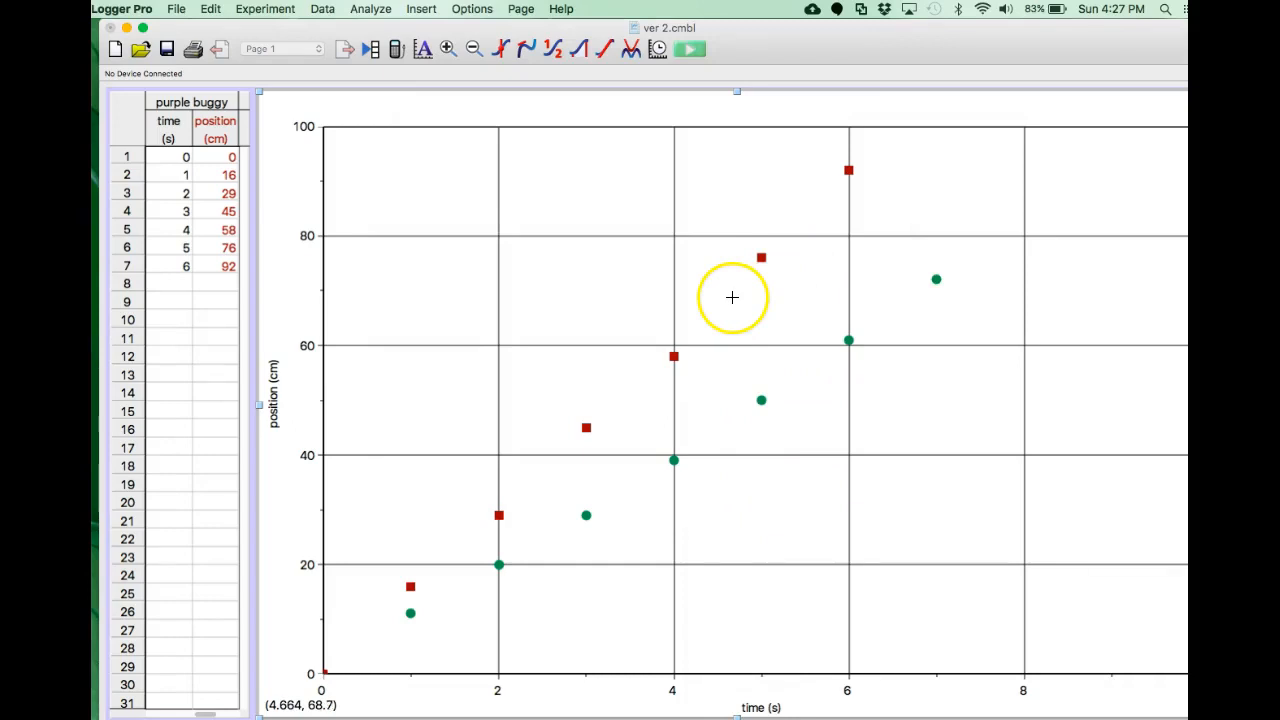
# - Change the color of the purple buggy's position points to dark purple
pyautogui.doubleClick(761, 258)
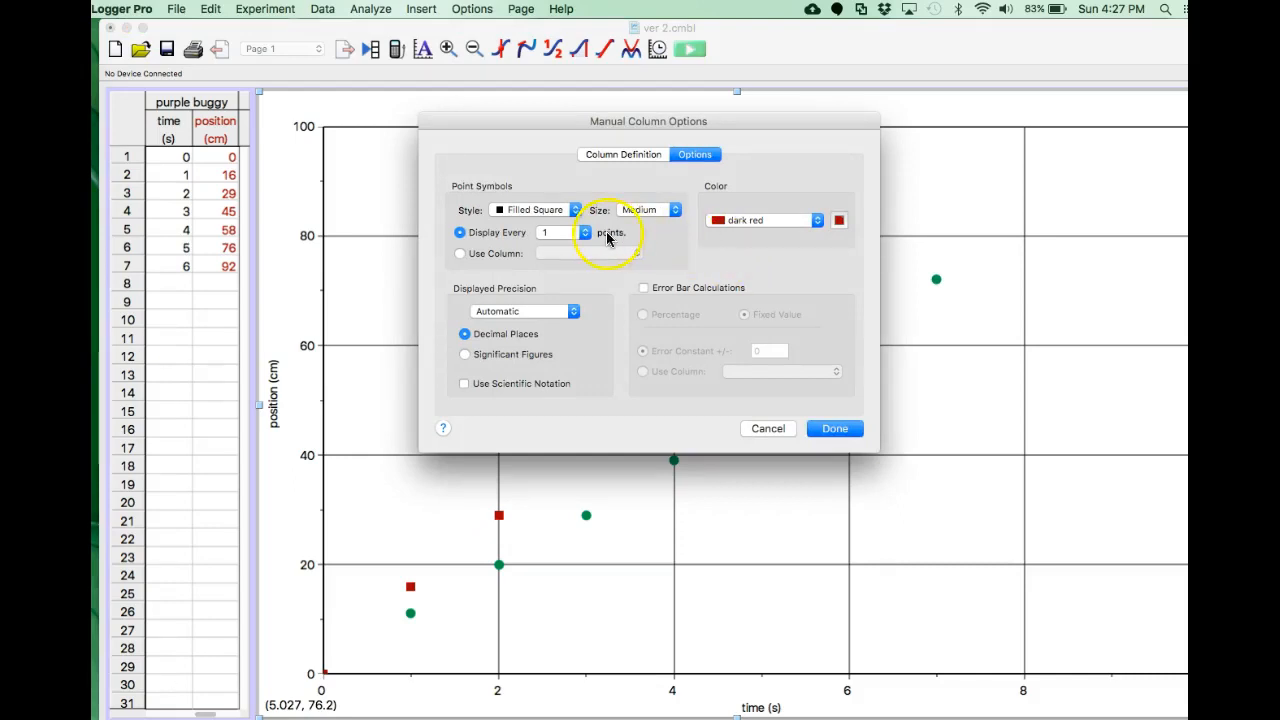
pyautogui.click(818, 220)
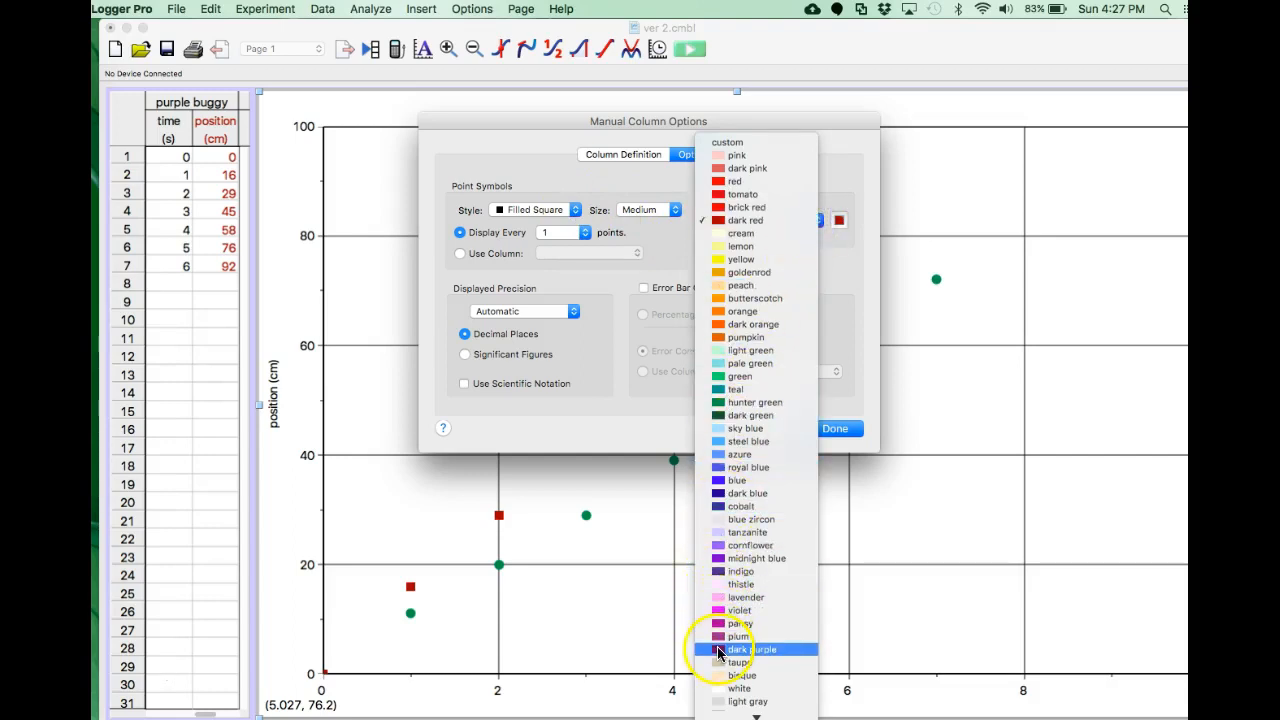
pyautogui.click(719, 650)
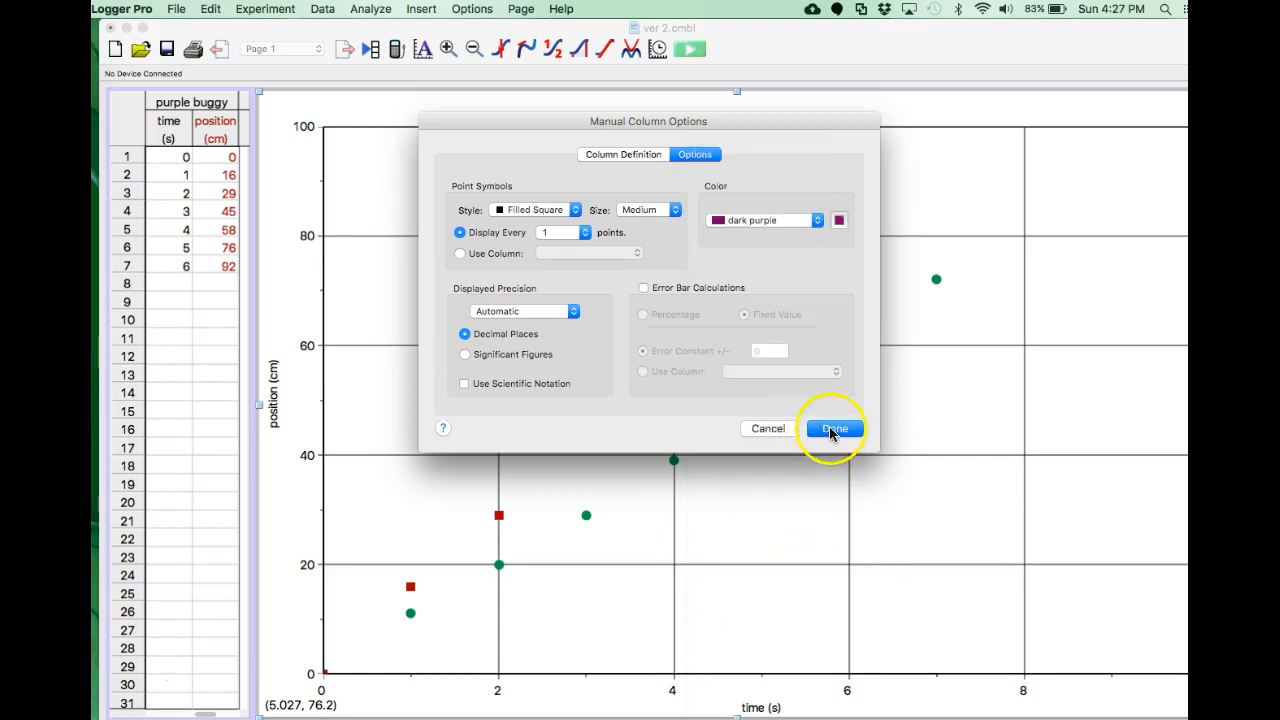
pyautogui.click(831, 430)
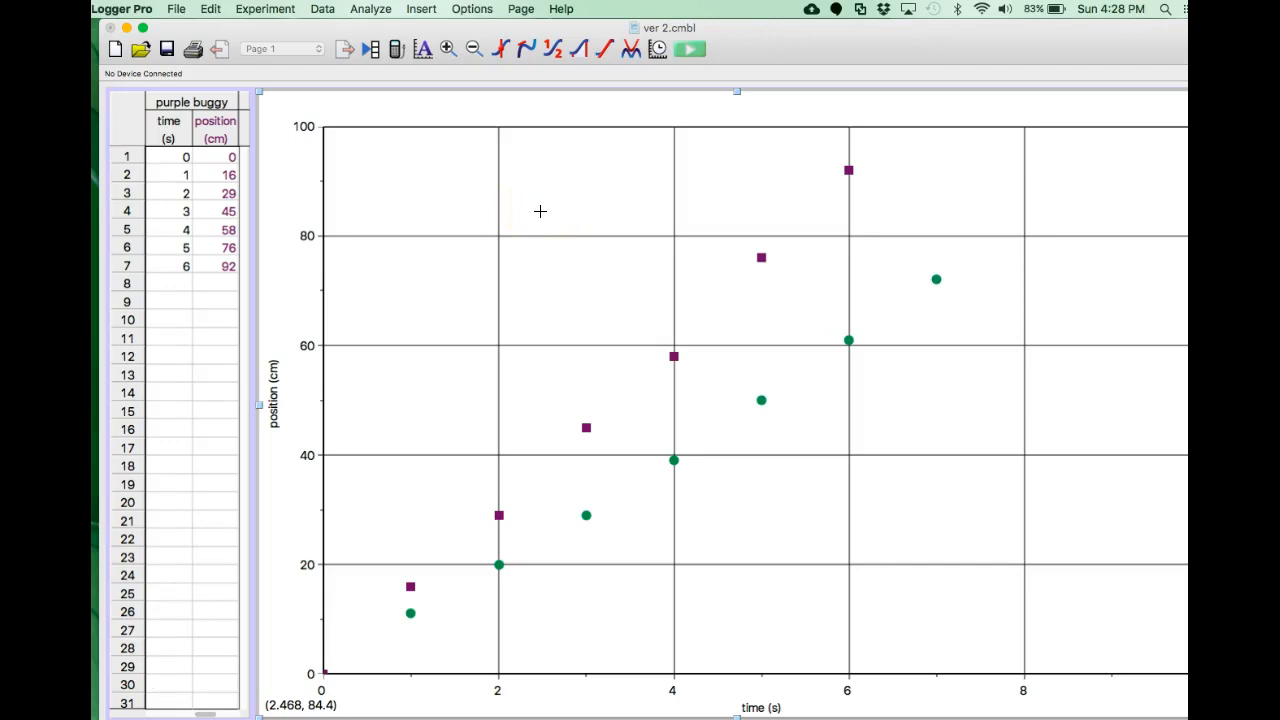
# - Title the graph "position vs time for two buggies", followed by the author's name and the date 9/25/2017
pyautogui.doubleClick(537, 200)
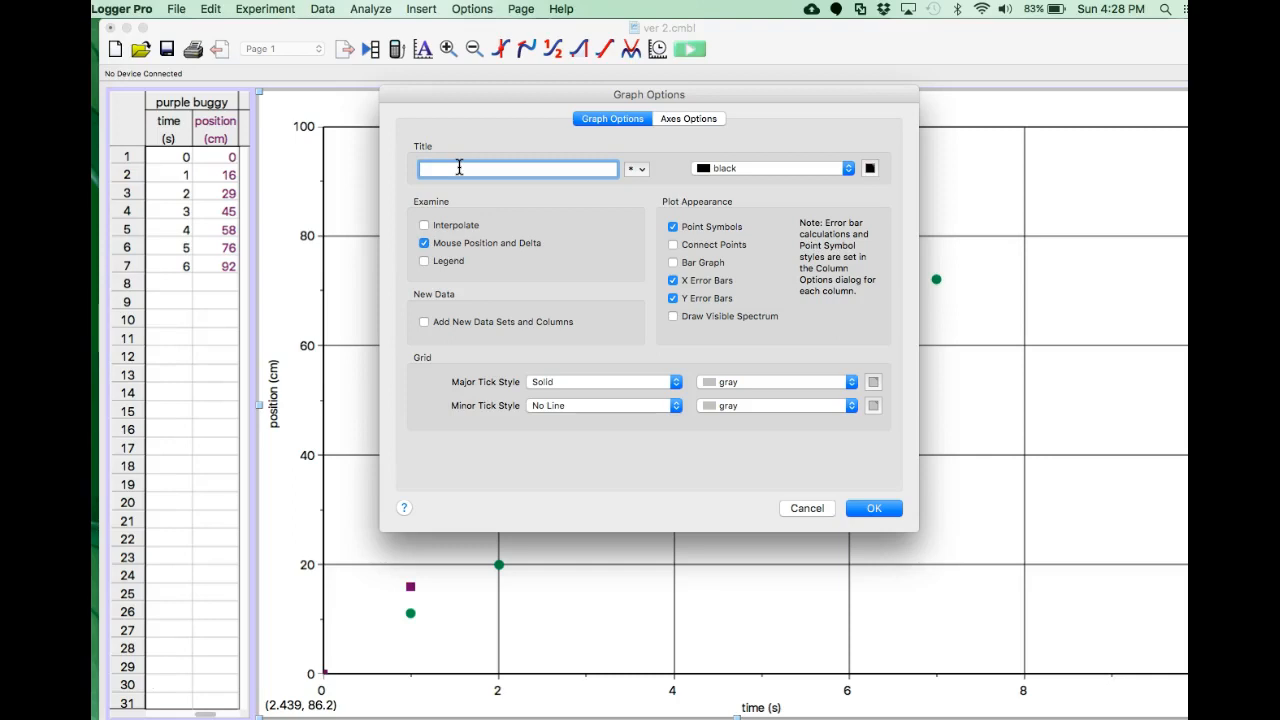
pyautogui.write('position vs time for two buggies  Ms. Pontius, 9')
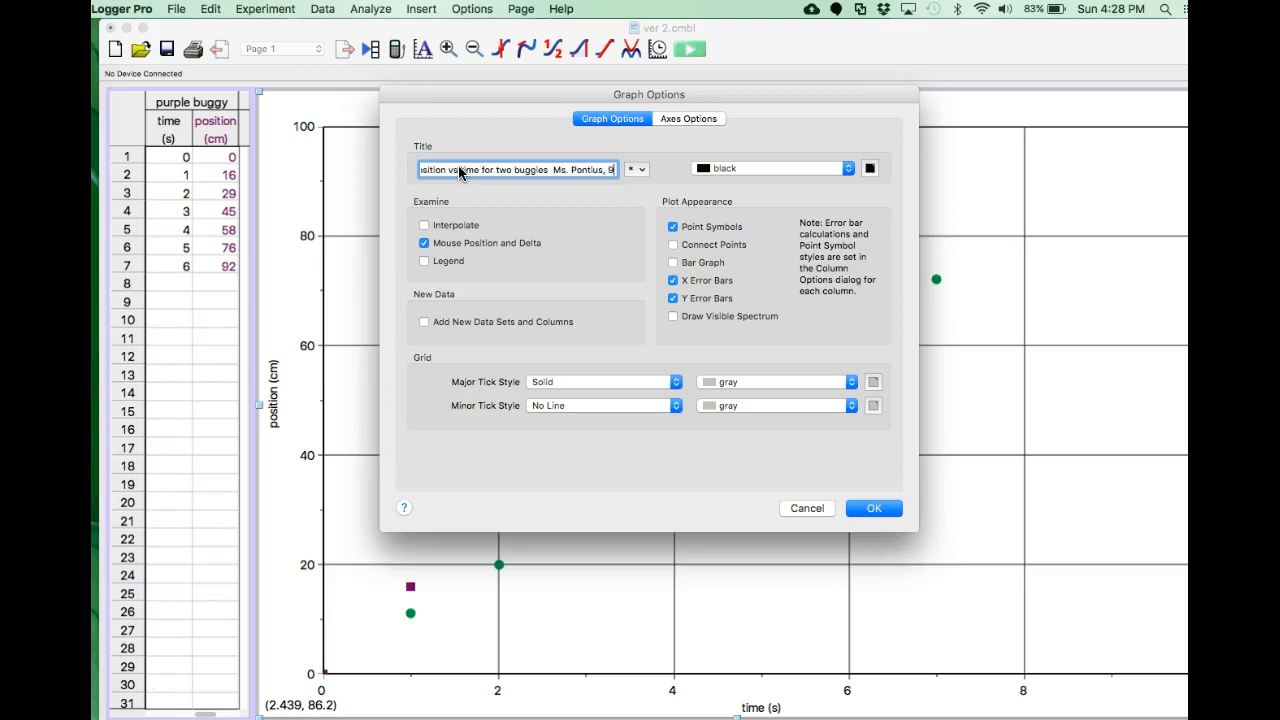
pyautogui.write('/25/2017')
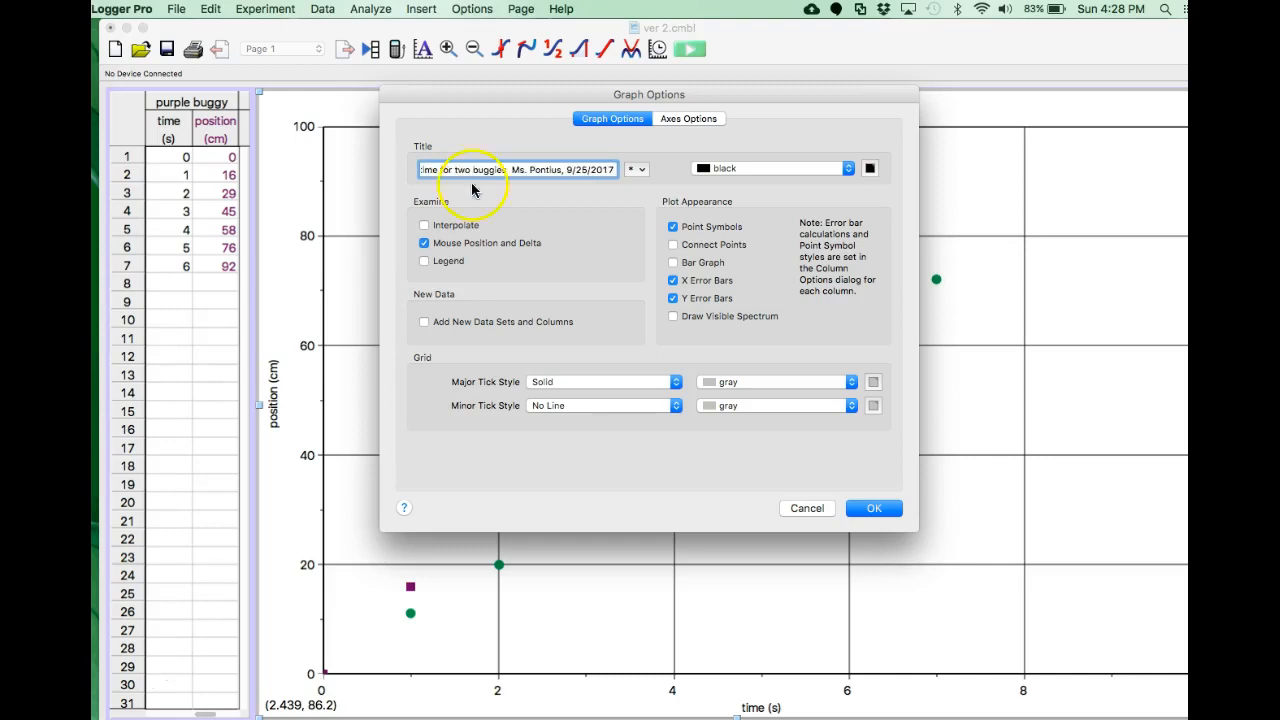
pyautogui.click(873, 509)
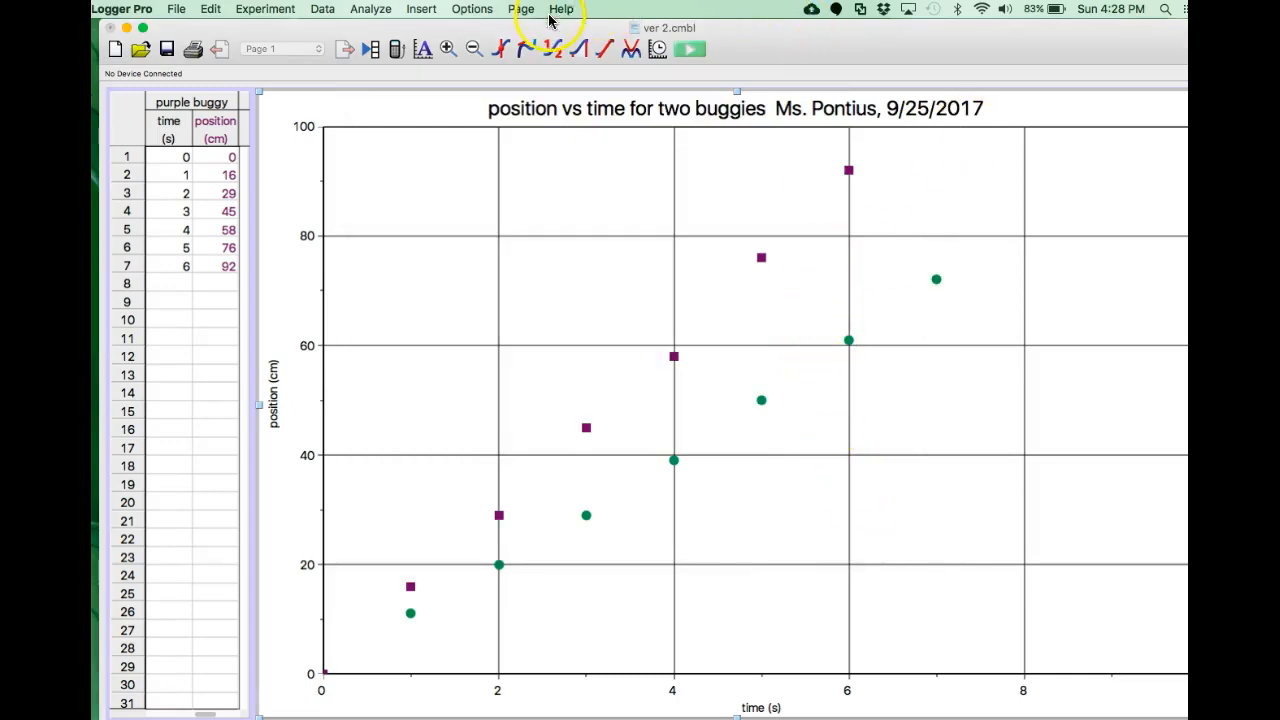
# - Apply a linear fit to both buggies' position data and move each fit's results box into open space near its own line
pyautogui.click(603, 52)
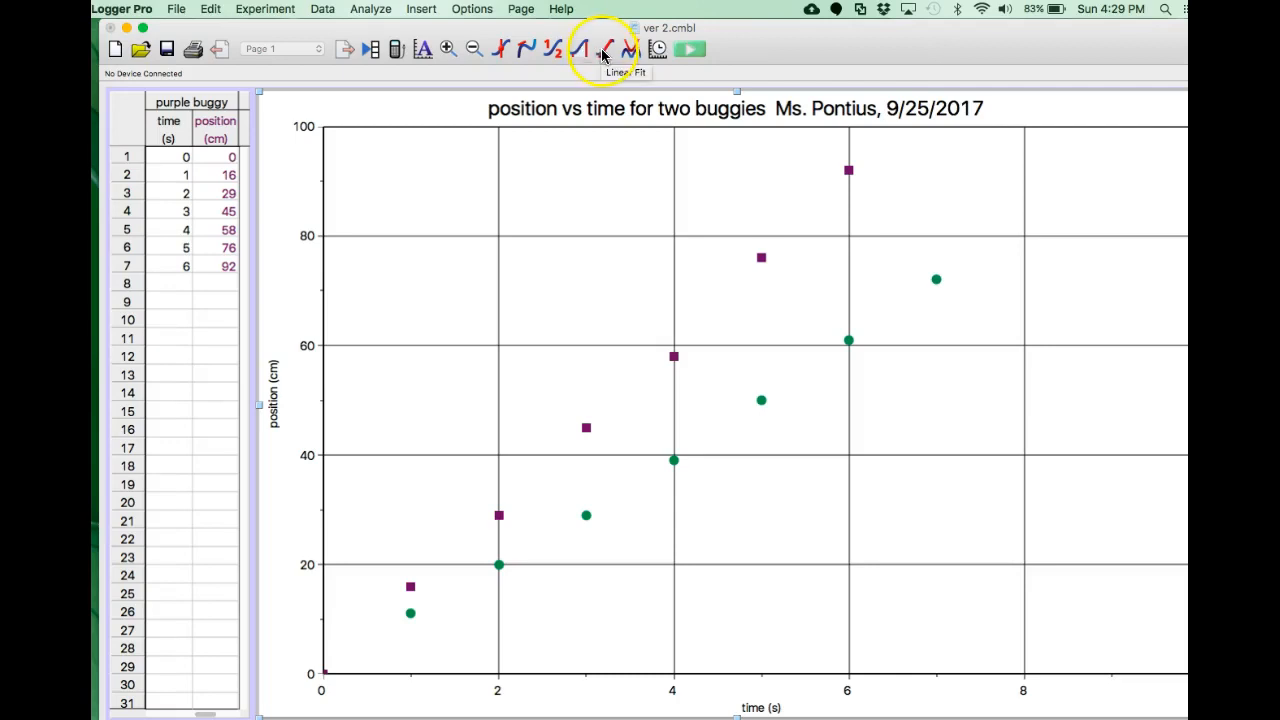
pyautogui.click(603, 52)
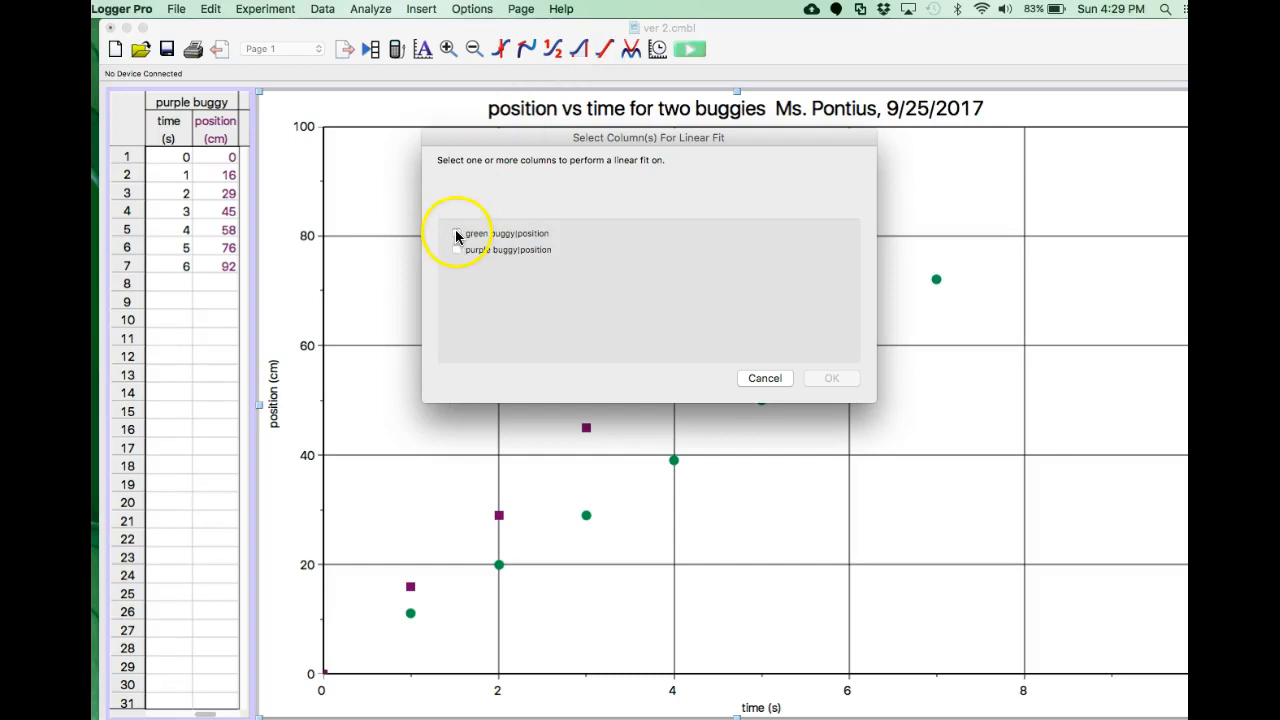
pyautogui.click(457, 234)
pyautogui.click(457, 249)
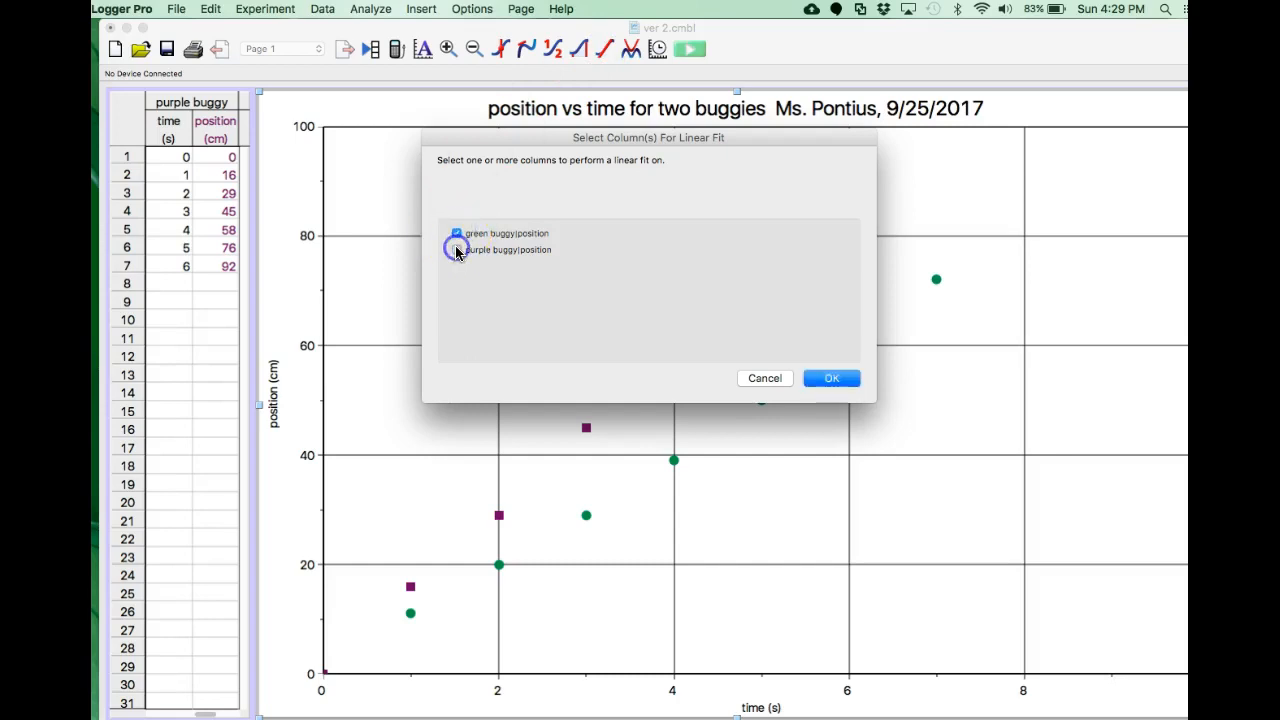
pyautogui.click(829, 379)
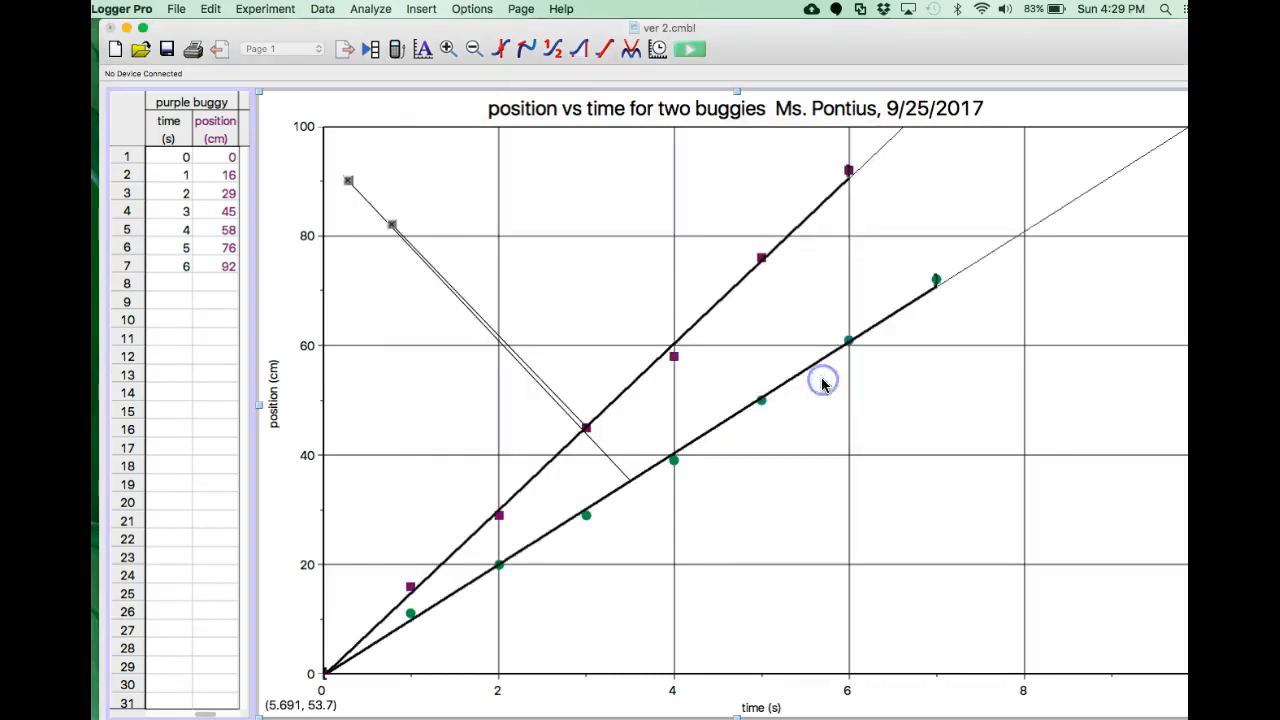
pyautogui.moveTo(465, 296); pyautogui.dragTo(621, 258)
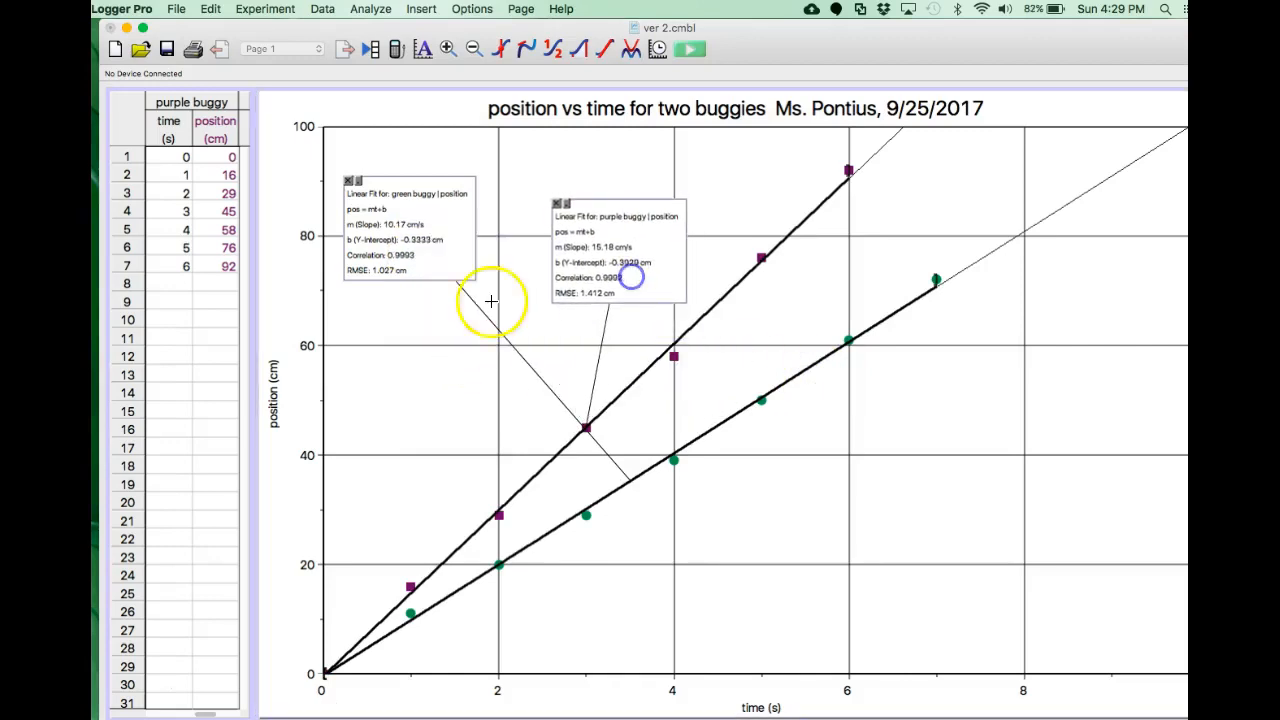
pyautogui.moveTo(461, 257); pyautogui.dragTo(883, 486)
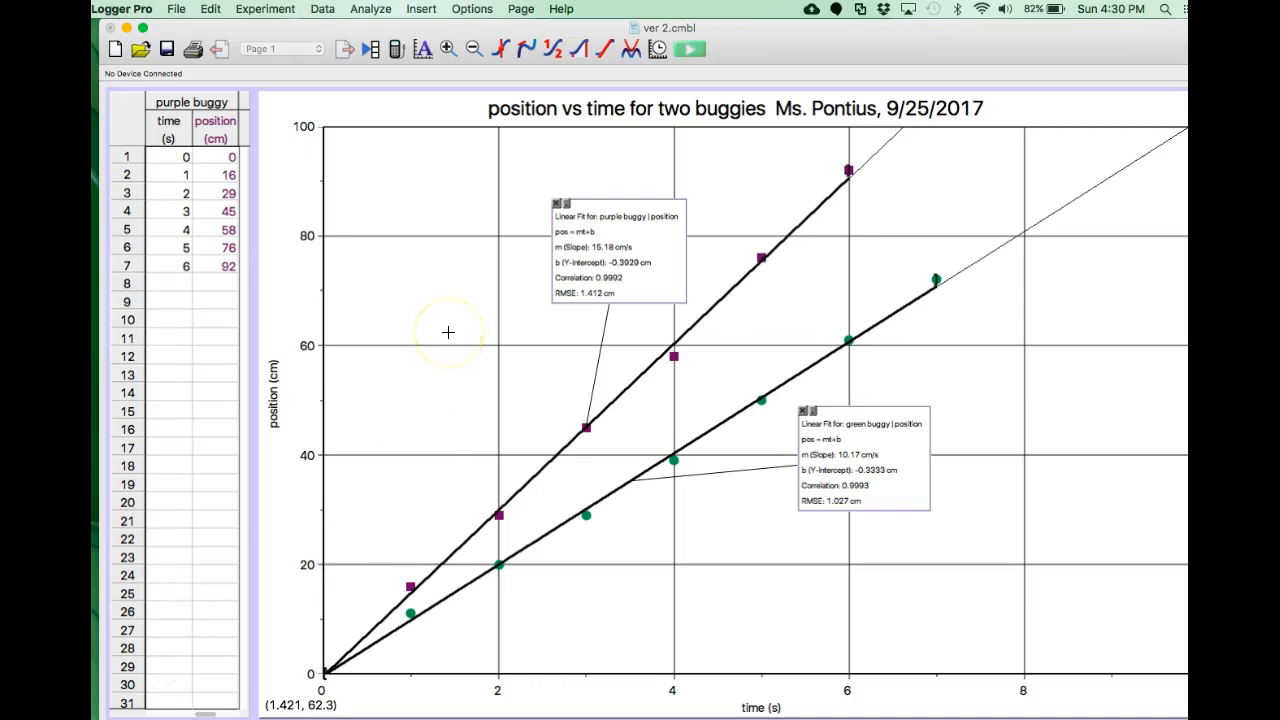
# - Set the page orientation to landscape for printing
pyautogui.click(177, 12)
pyautogui.click(197, 177)
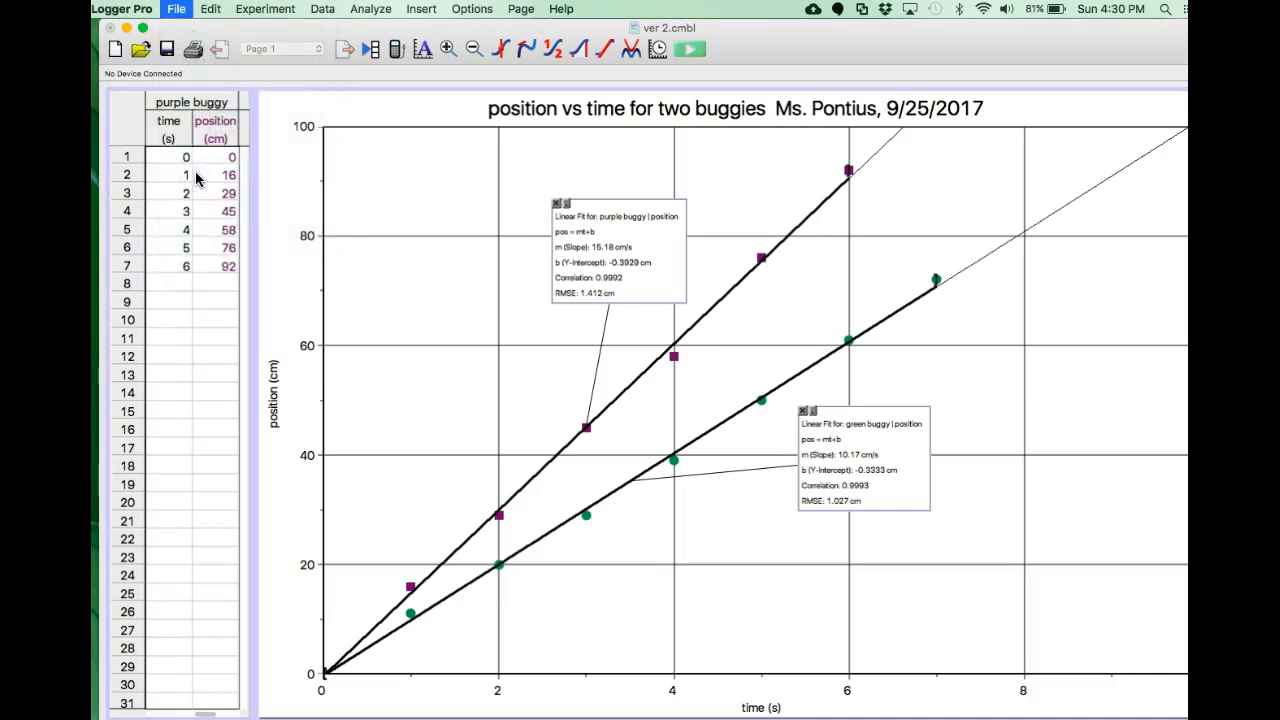
pyautogui.click(623, 300)
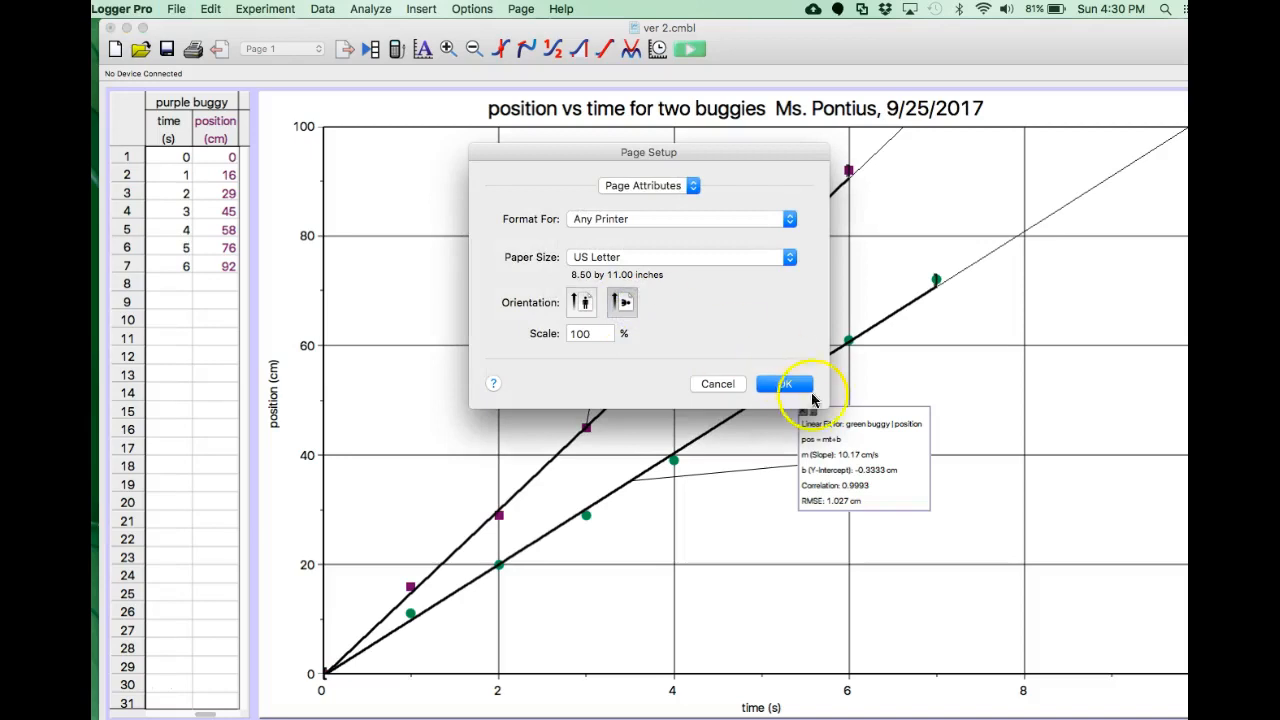
pyautogui.click(786, 385)
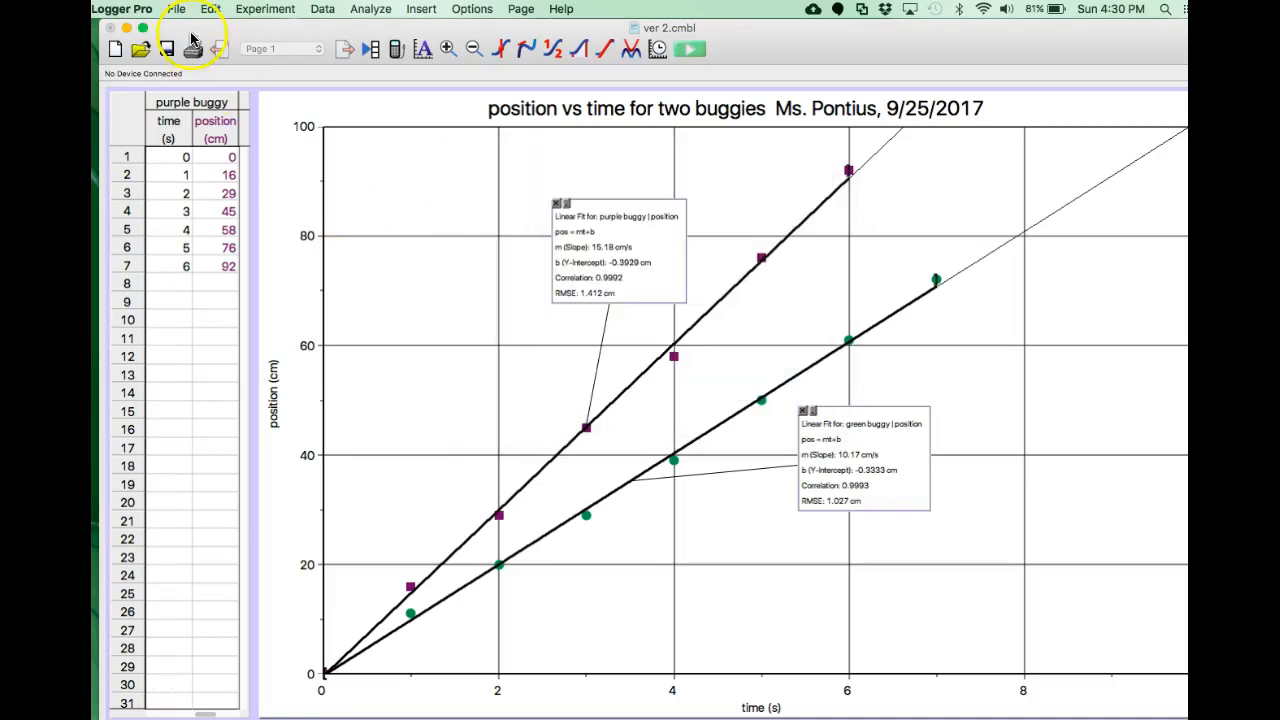
# - Print one copy of the graph, accepting the existing footer and grid line options
pyautogui.click(176, 9)
pyautogui.click(212, 244)
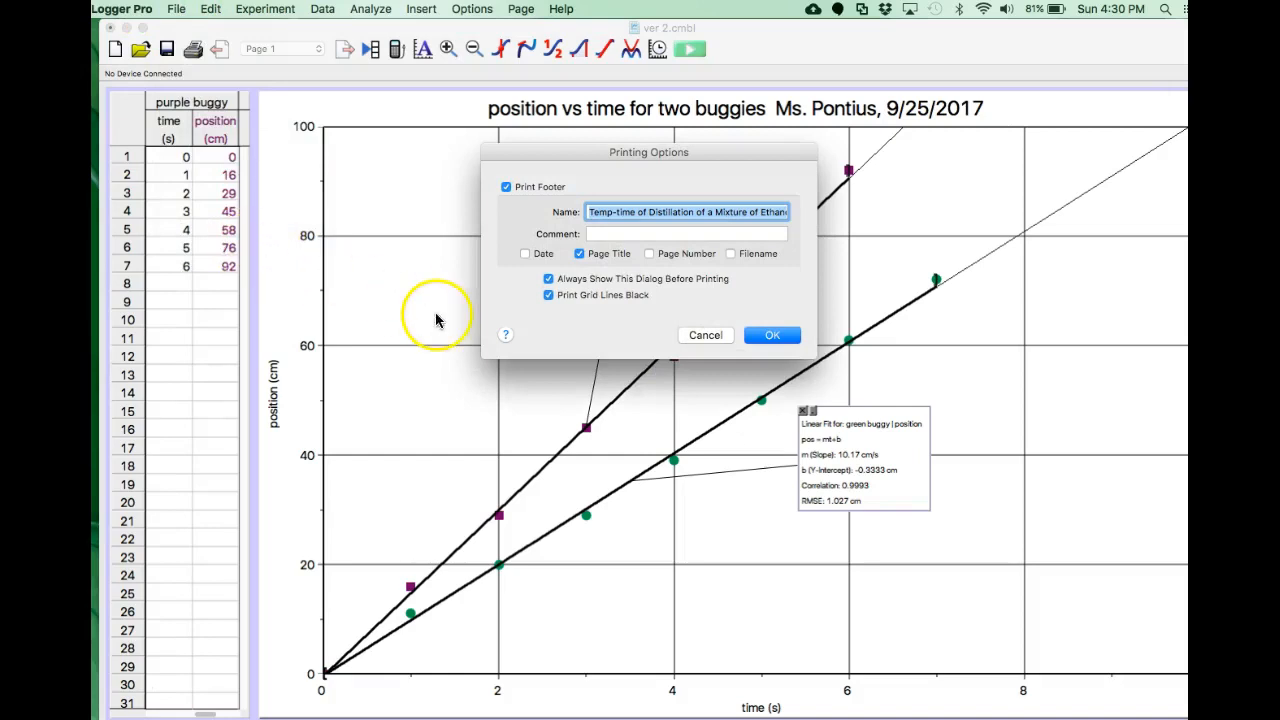
pyautogui.click(768, 337)
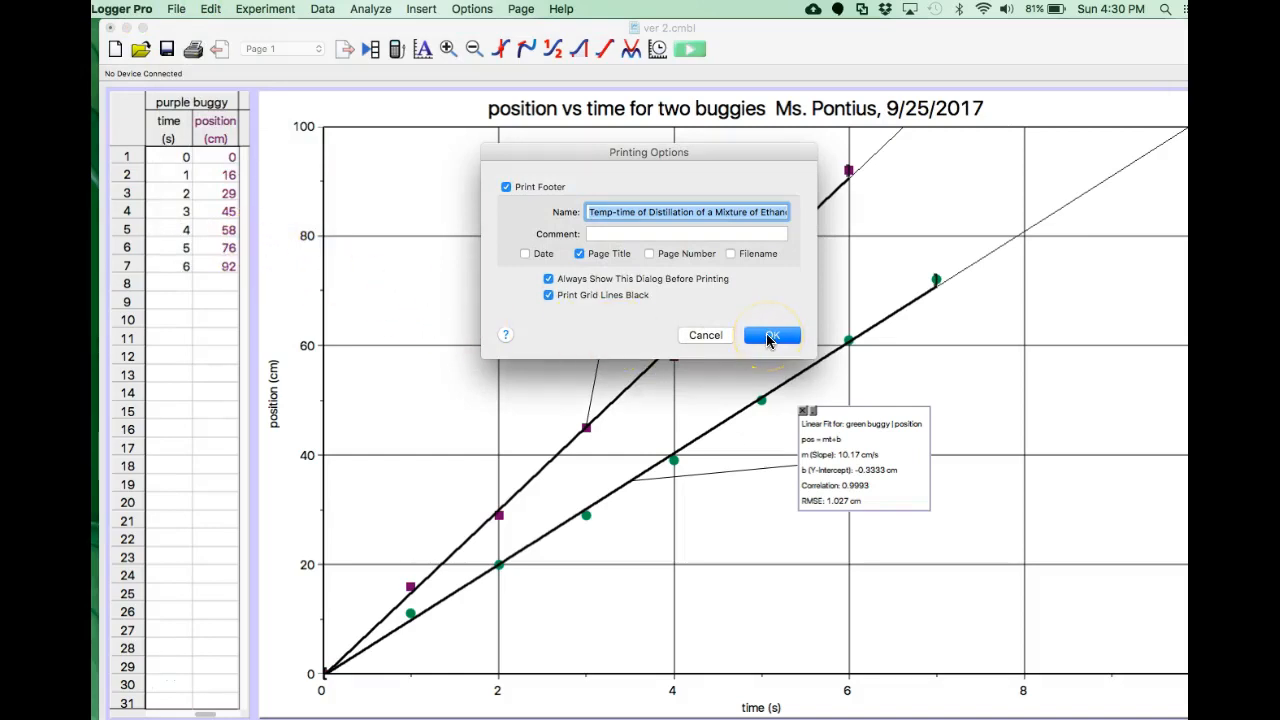
pyautogui.click(768, 337)
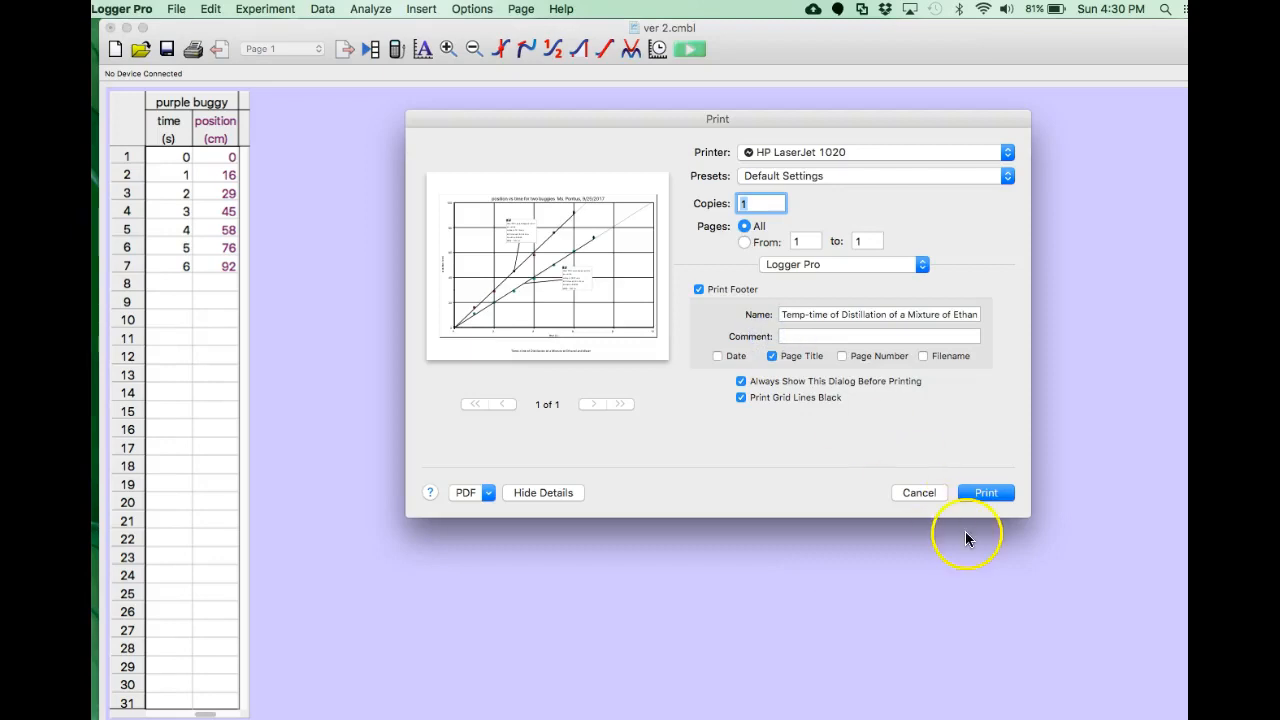
pyautogui.click(984, 492)
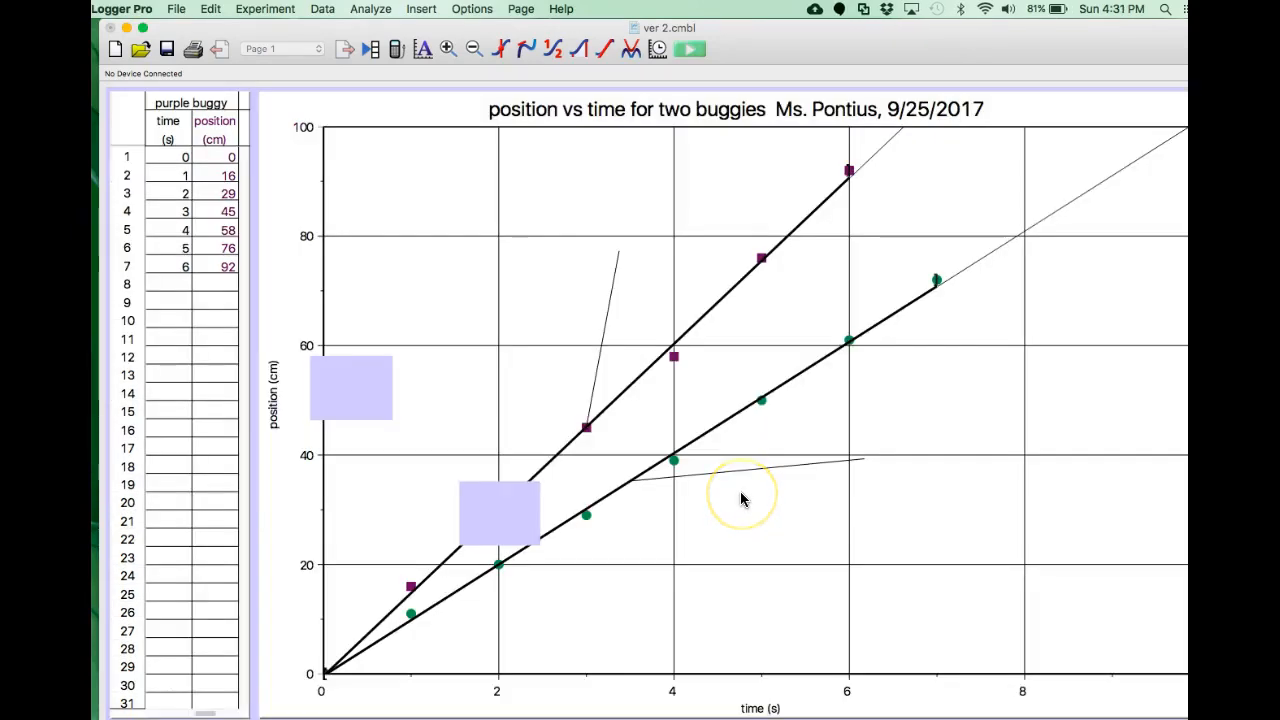